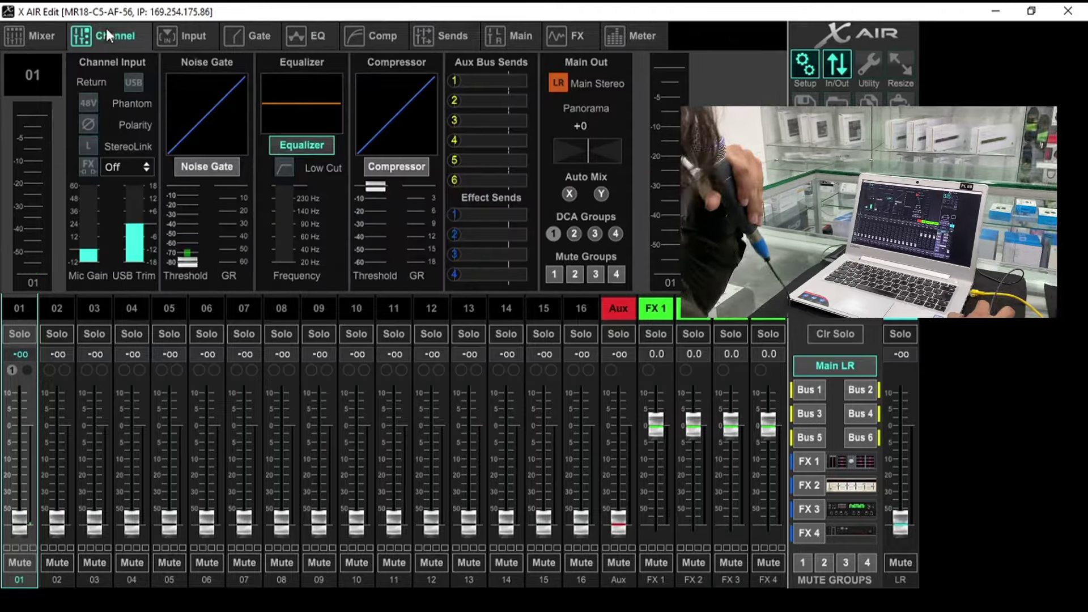
# - Raise channel 01's mic gain to a little above +25.5 dB
pyautogui.moveTo(89, 258)
pyautogui.moveTo(89, 257); pyautogui.dragTo(94, 179)
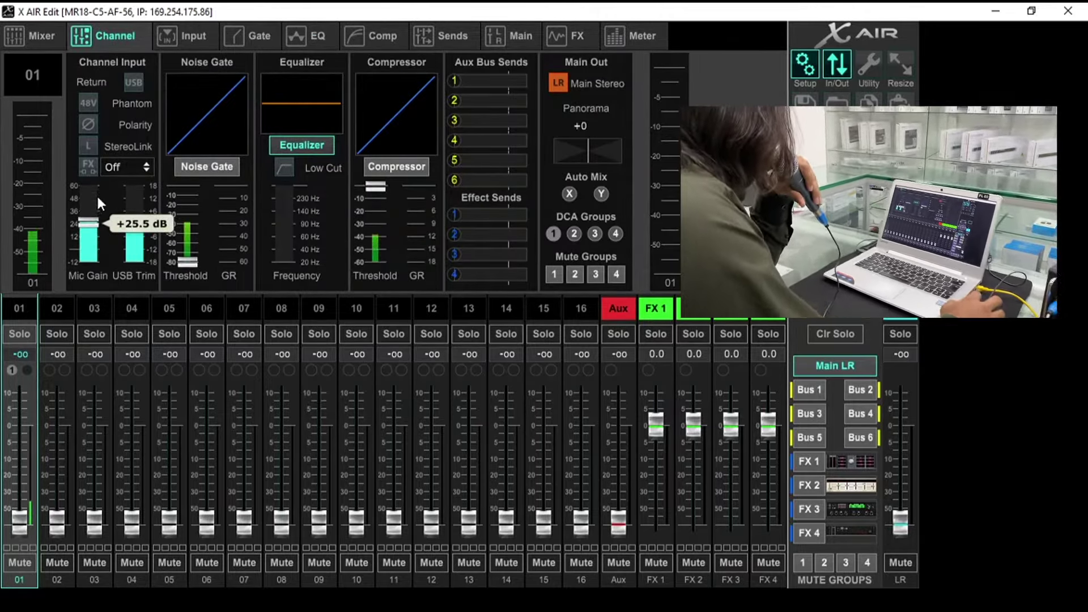
pyautogui.moveTo(90, 223); pyautogui.dragTo(90, 207)
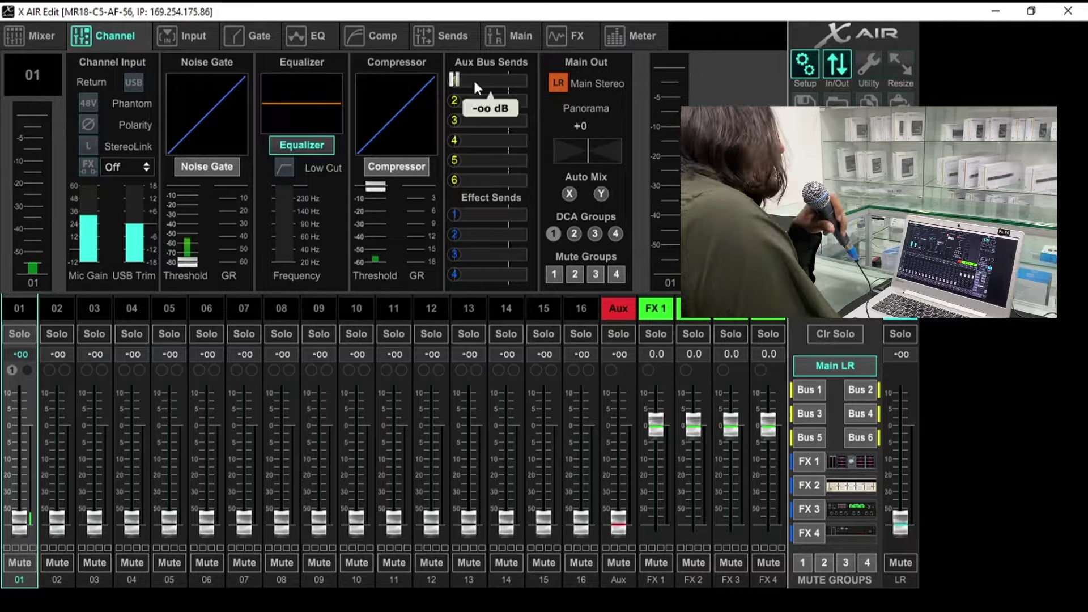
# - Try channel 01's send to Bus 1 at -8.8 dB and return it to -oo
pyautogui.click(465, 34)
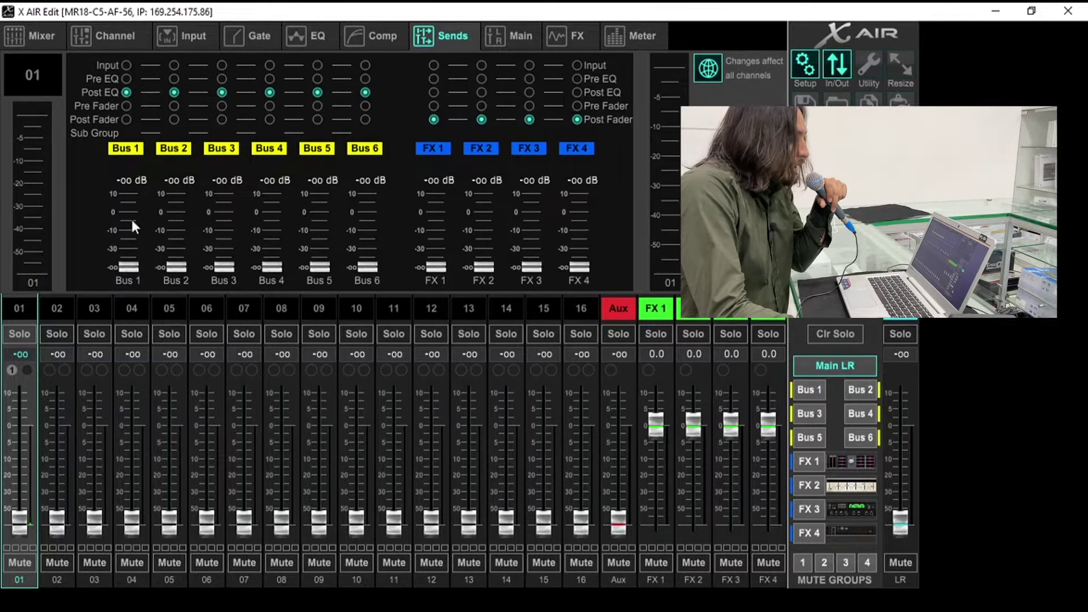
pyautogui.click(809, 392)
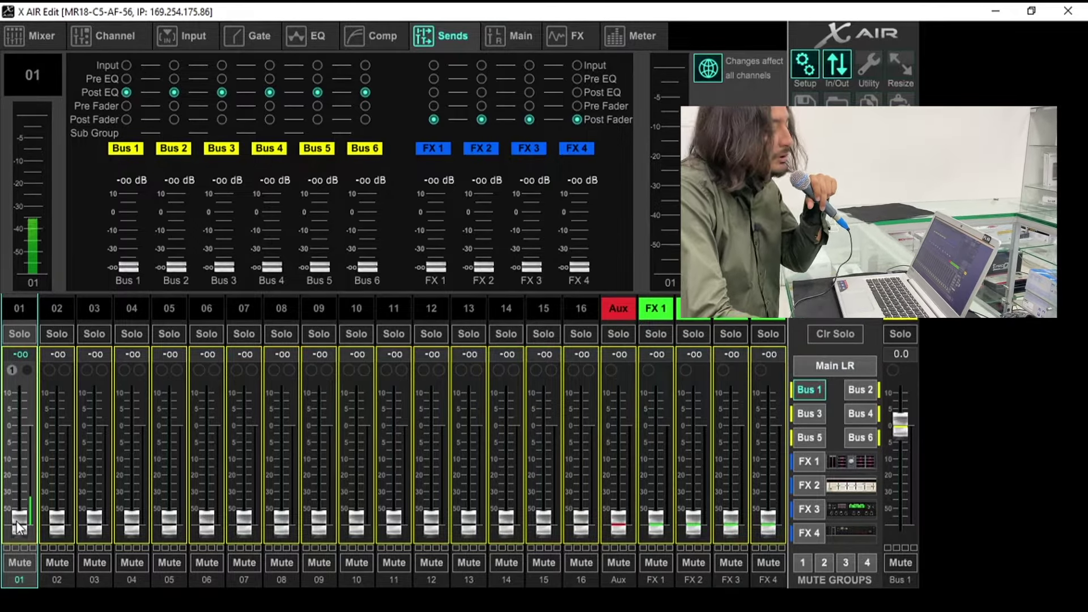
pyautogui.moveTo(17, 527); pyautogui.dragTo(14, 458)
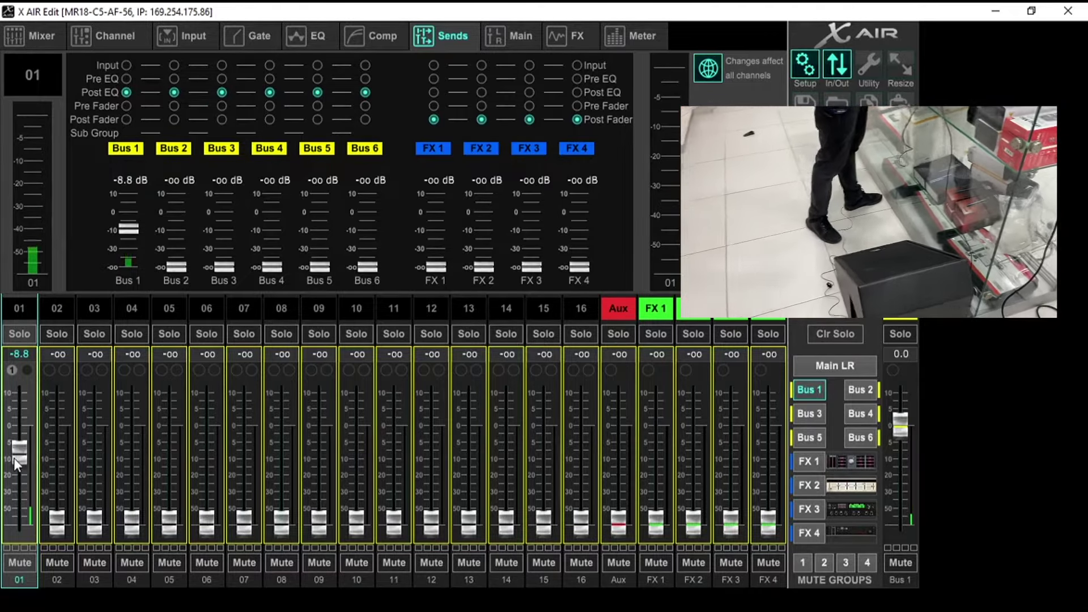
pyautogui.moveTo(14, 458); pyautogui.dragTo(52, 561)
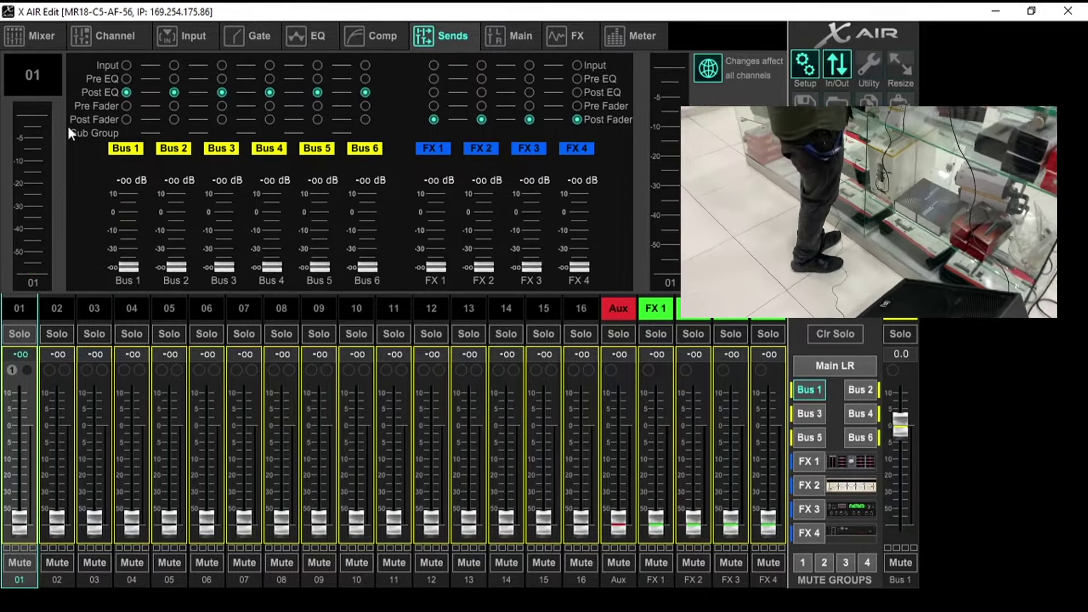
# - Set Bus 1's send tap point to Post Fader and channel 01's Bus 1 send to -15.0 dB
pyautogui.click(125, 120)
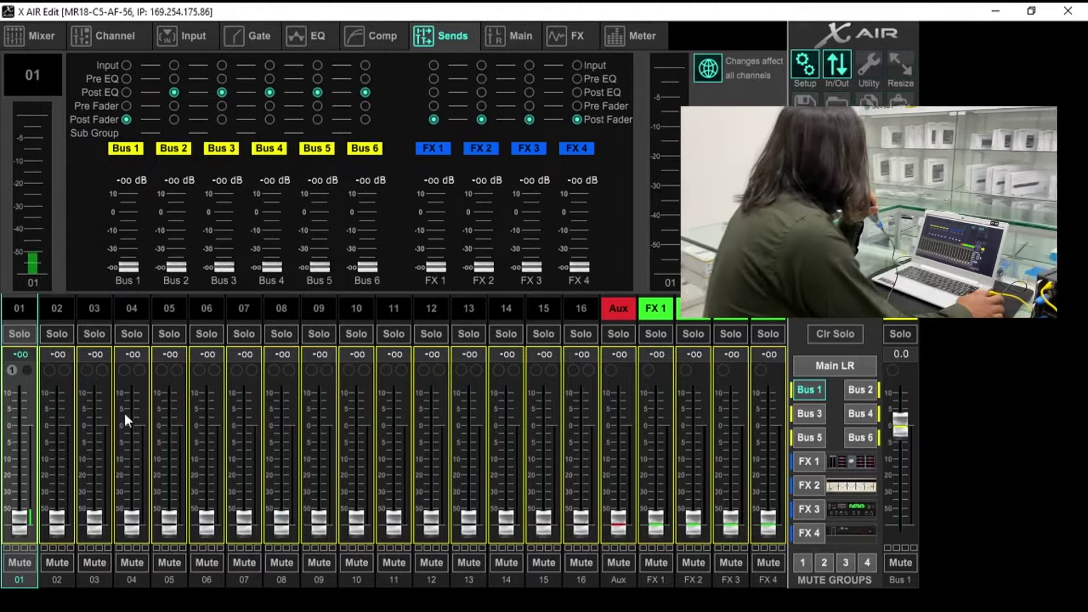
pyautogui.moveTo(21, 520); pyautogui.dragTo(25, 466)
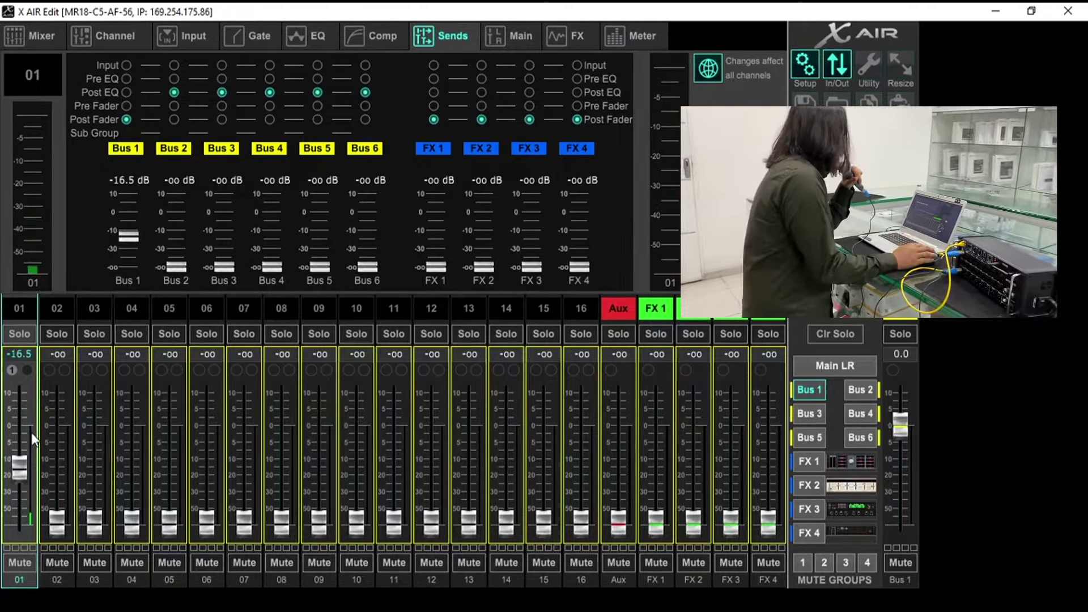
pyautogui.moveTo(20, 465); pyautogui.dragTo(20, 519)
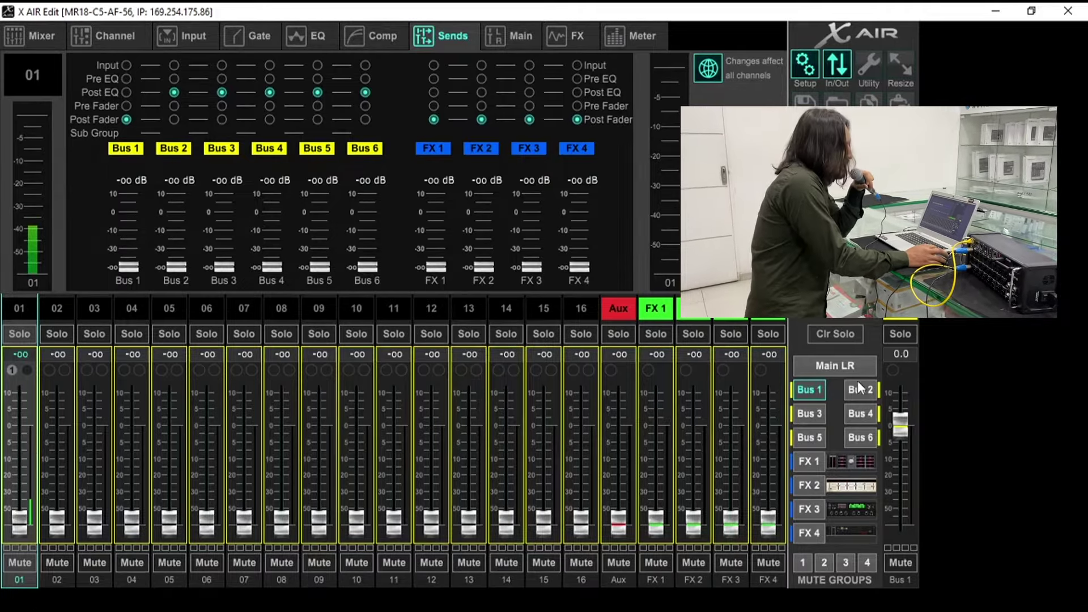
pyautogui.click(845, 366)
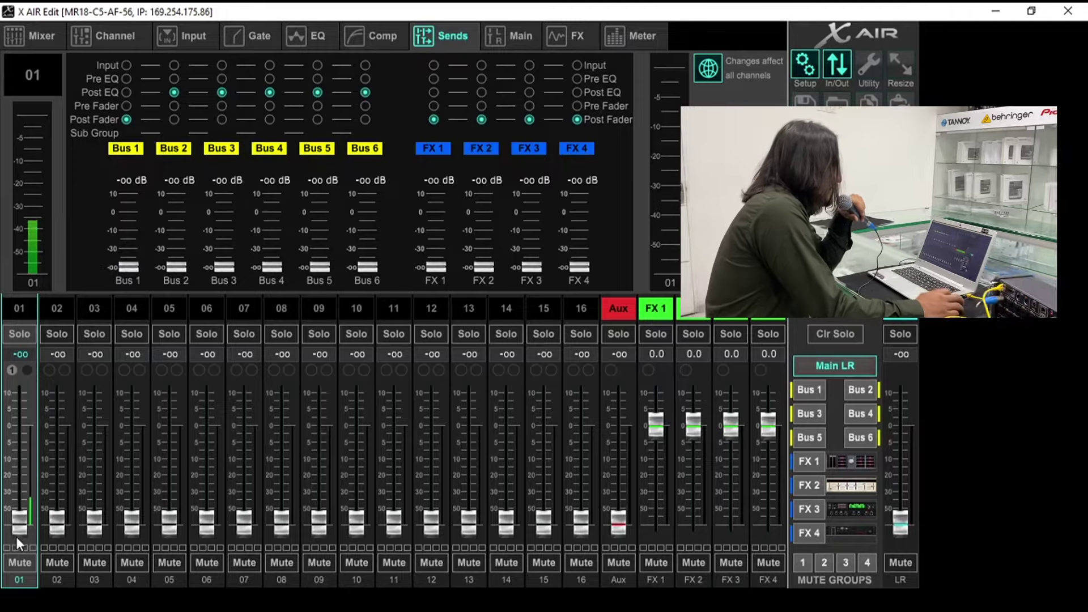
pyautogui.click(810, 390)
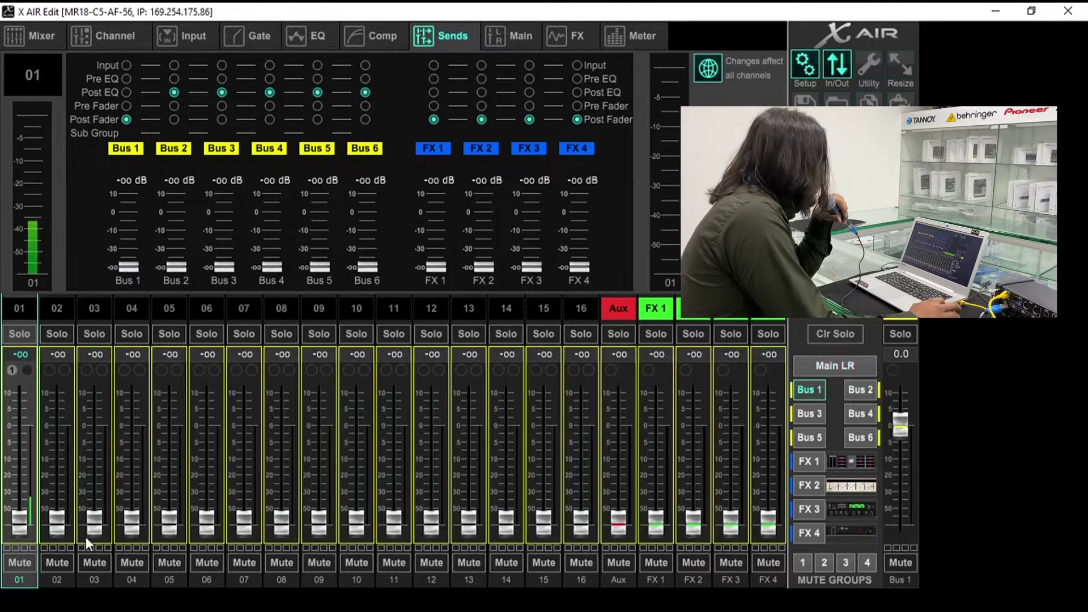
pyautogui.moveTo(15, 518); pyautogui.dragTo(8, 465)
# - Raise channel 01's Main LR fader to +0.2 dB and return it to -oo
pyautogui.click(832, 366)
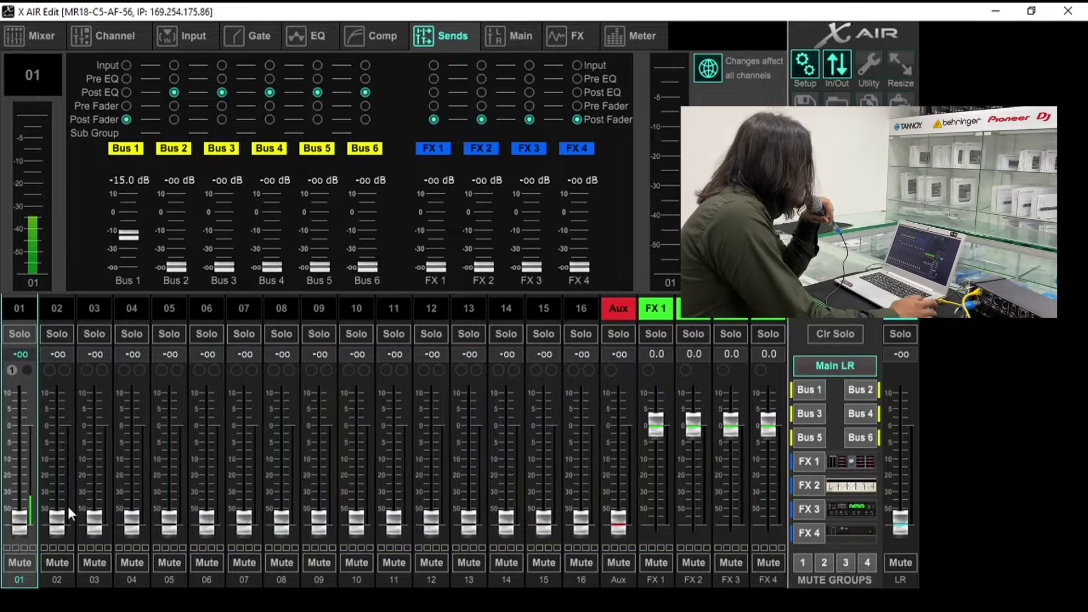
pyautogui.moveTo(17, 526); pyautogui.dragTo(19, 444)
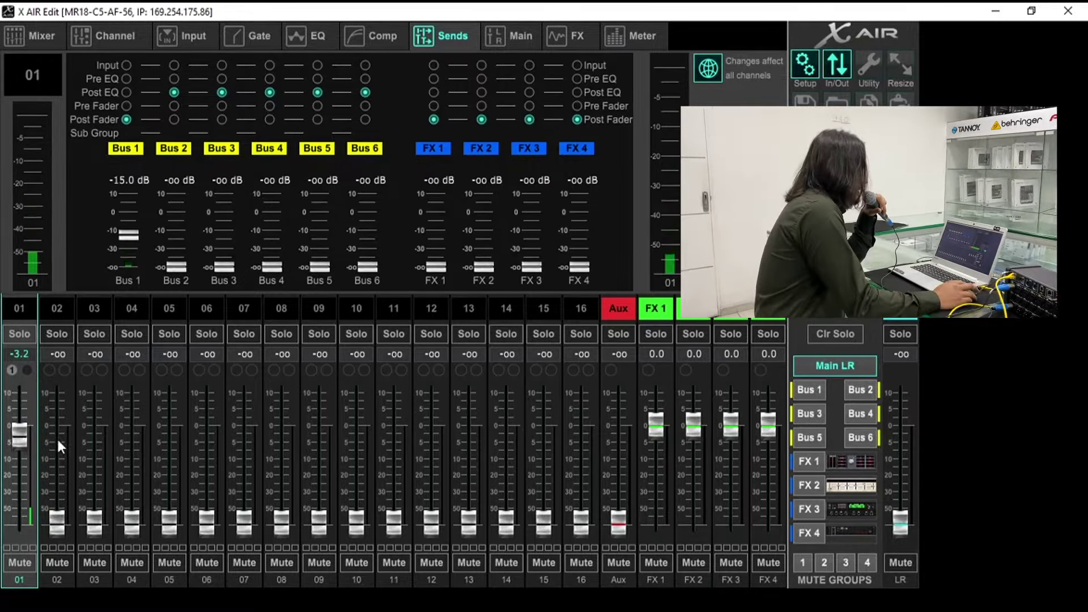
pyautogui.moveTo(25, 457); pyautogui.dragTo(29, 519)
pyautogui.moveTo(22, 438); pyautogui.dragTo(23, 417)
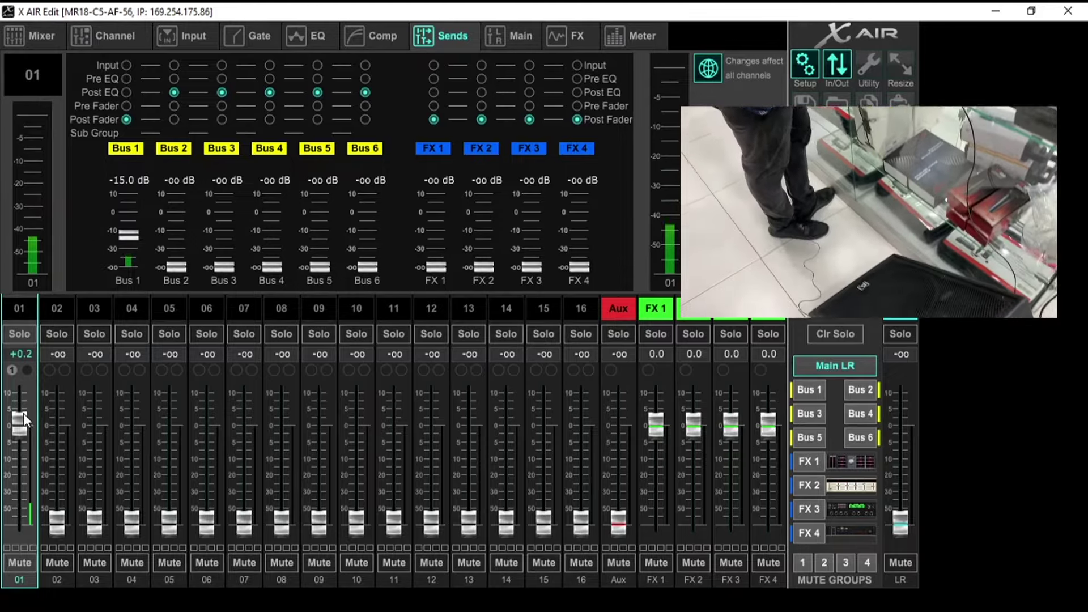
pyautogui.moveTo(22, 429); pyautogui.dragTo(2, 607)
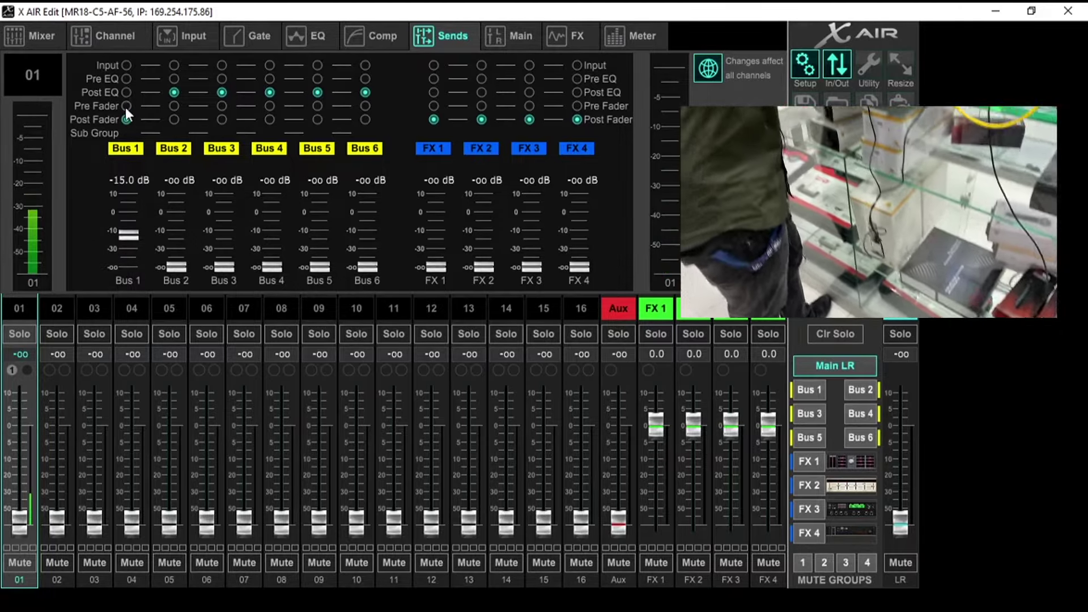
# - Set Bus 1's send tap point to Pre Fader and channel 01's Bus 1 send to -7.5 dB
pyautogui.click(126, 106)
pyautogui.moveTo(20, 521); pyautogui.dragTo(29, 562)
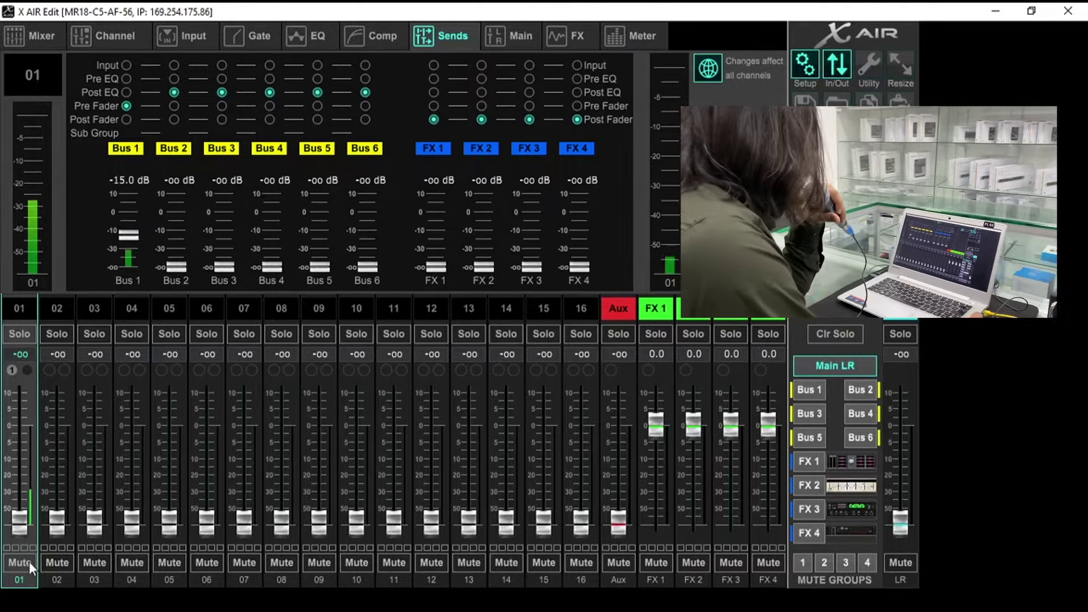
pyautogui.click(817, 390)
pyautogui.moveTo(23, 469); pyautogui.dragTo(24, 444)
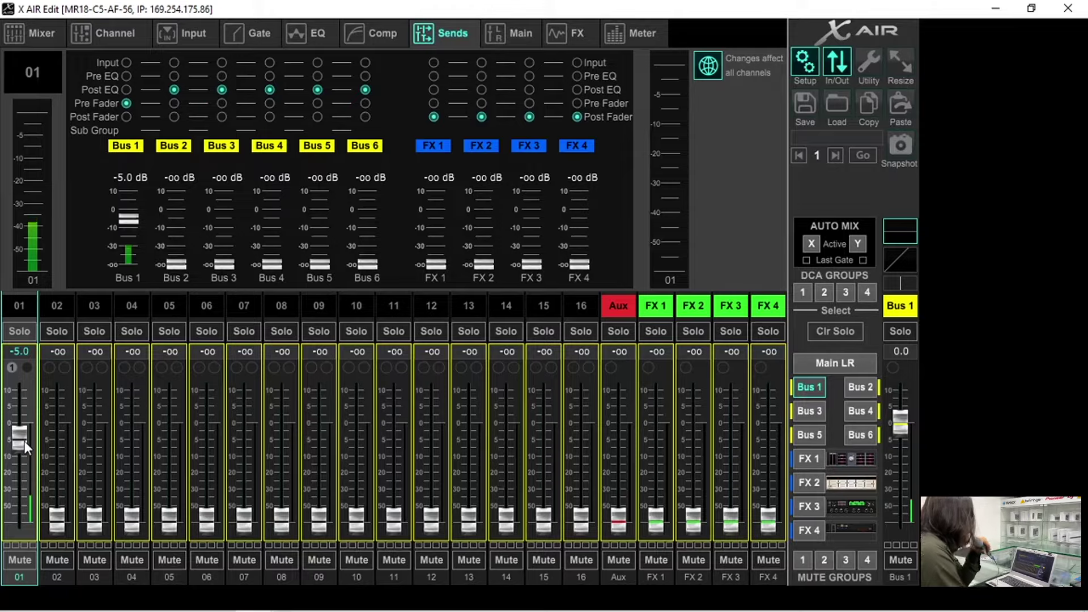
pyautogui.moveTo(25, 442)
pyautogui.mouseDown()
pyautogui.moveTo(33, 551)
pyautogui.moveTo(14, 457)
pyautogui.mouseUp()
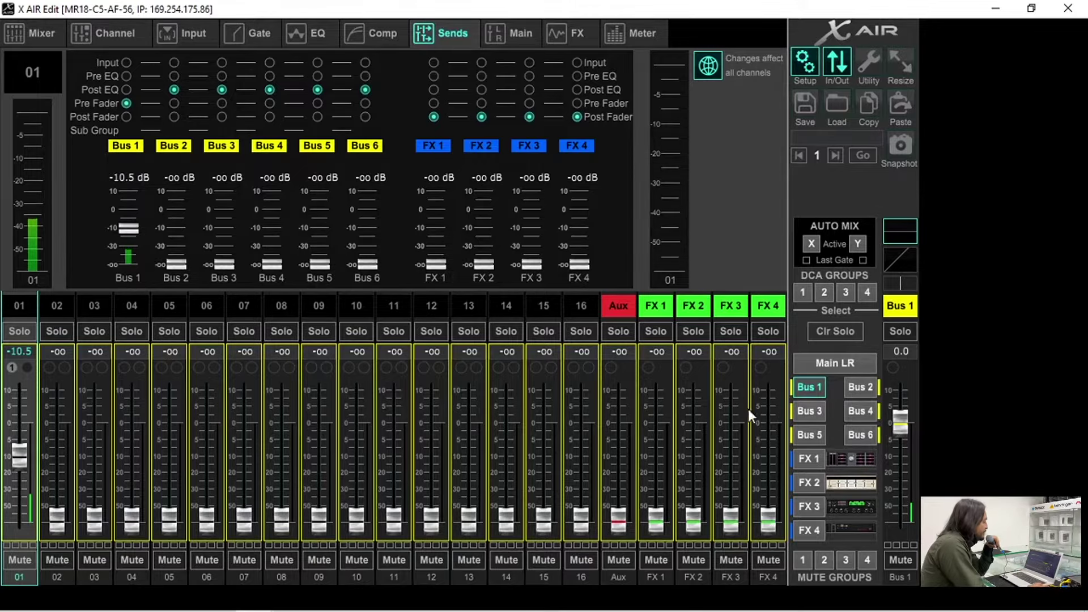
pyautogui.moveTo(26, 454); pyautogui.dragTo(20, 451)
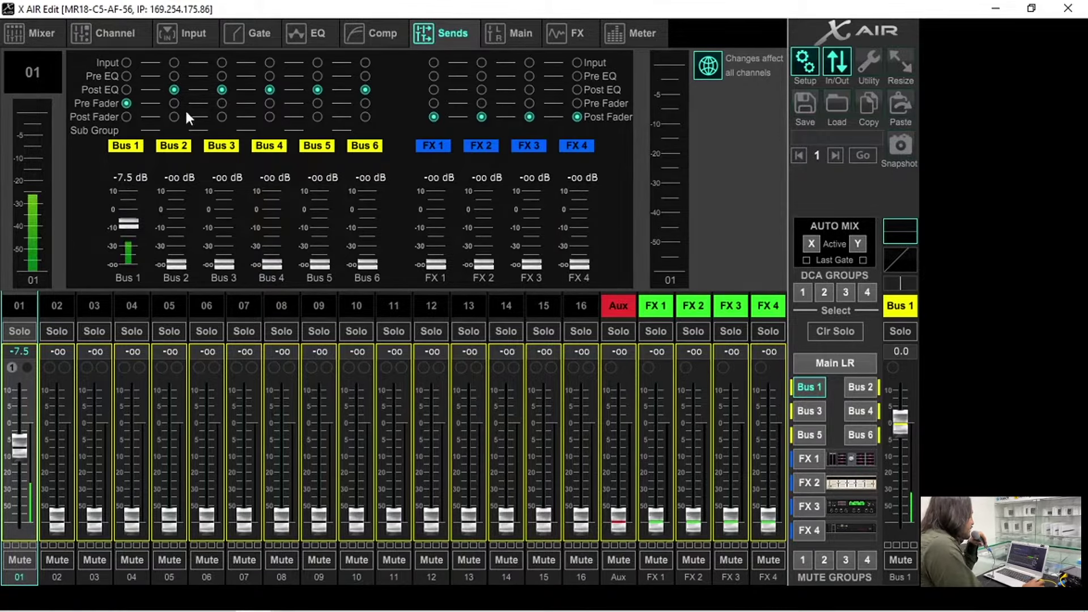
# - Shape channel 01's EQ with a 124 Hz low cut, LoMid gain of -8.50 dB, and HiMid of -7.00 dB at 990.9 Hz
pyautogui.click(113, 34)
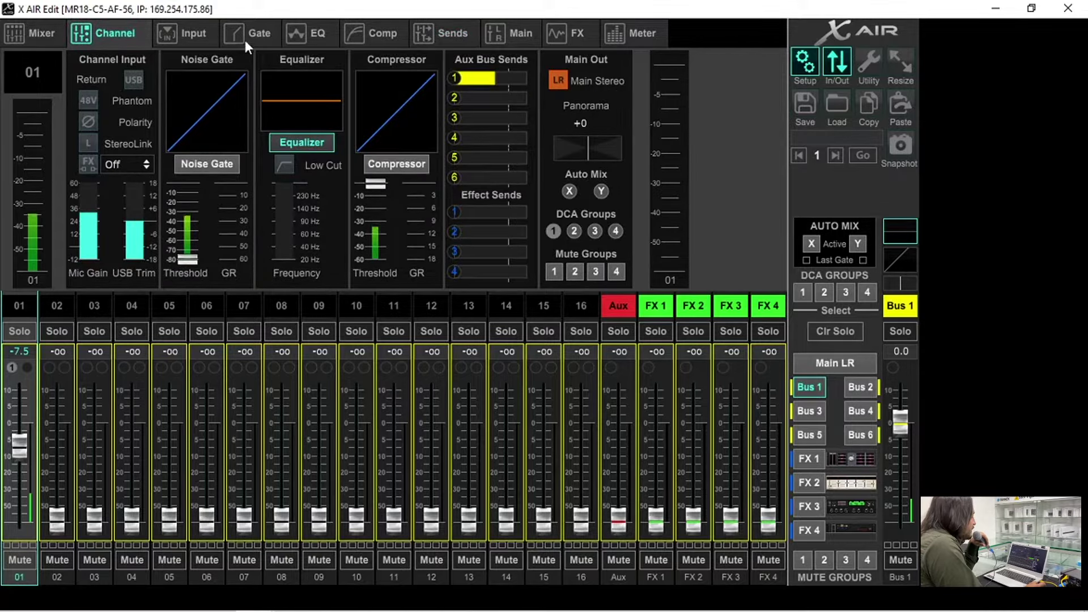
pyautogui.click(315, 35)
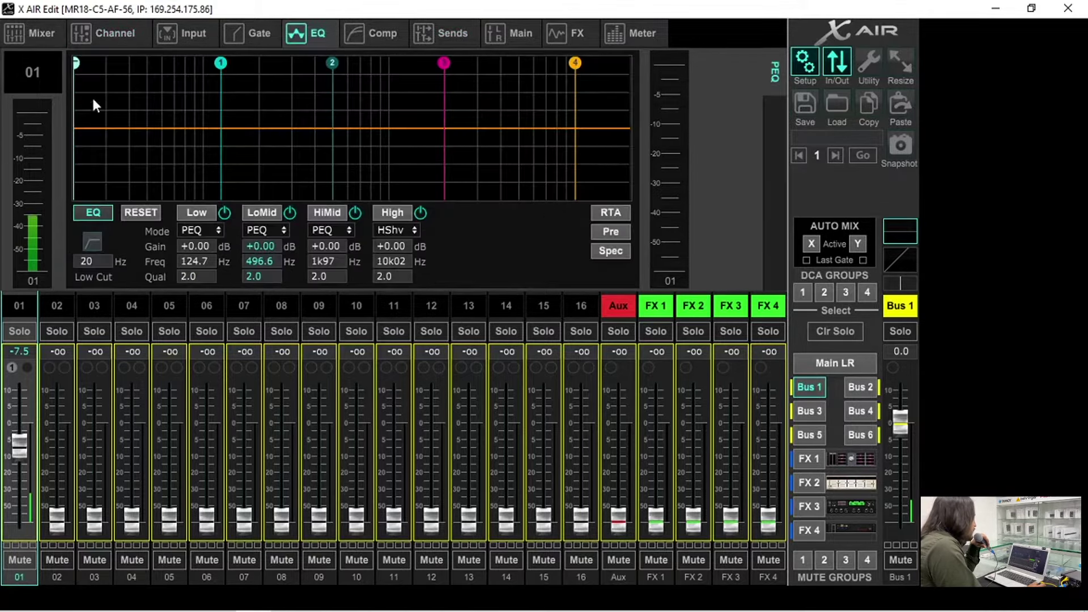
pyautogui.moveTo(77, 62)
pyautogui.mouseDown()
pyautogui.moveTo(237, 60)
pyautogui.moveTo(226, 63)
pyautogui.mouseUp()
pyautogui.moveTo(333, 72); pyautogui.dragTo(330, 89)
pyautogui.moveTo(444, 63); pyautogui.dragTo(384, 94)
pyautogui.click(97, 214)
pyautogui.click(95, 214)
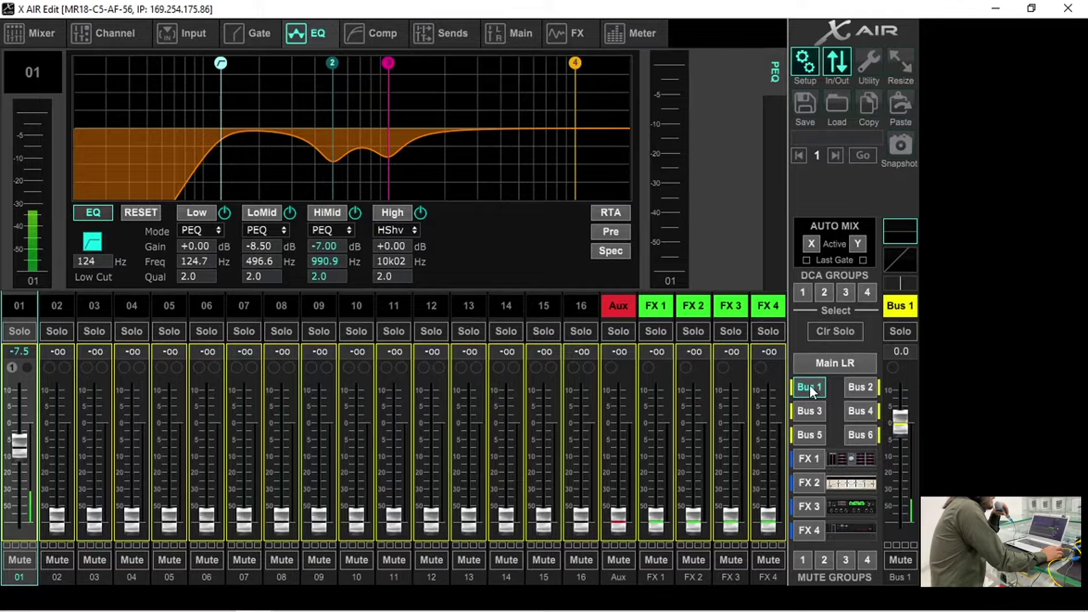
# - Open the equalizer of Bus 1 and switch it to the graphic GEQ mode
pyautogui.click(911, 234)
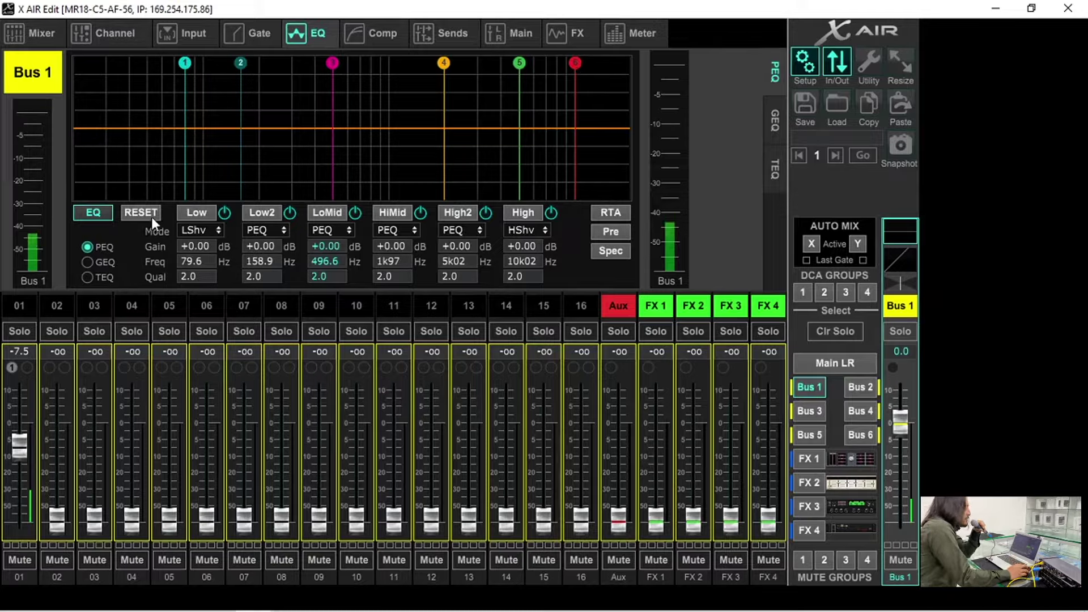
pyautogui.click(86, 262)
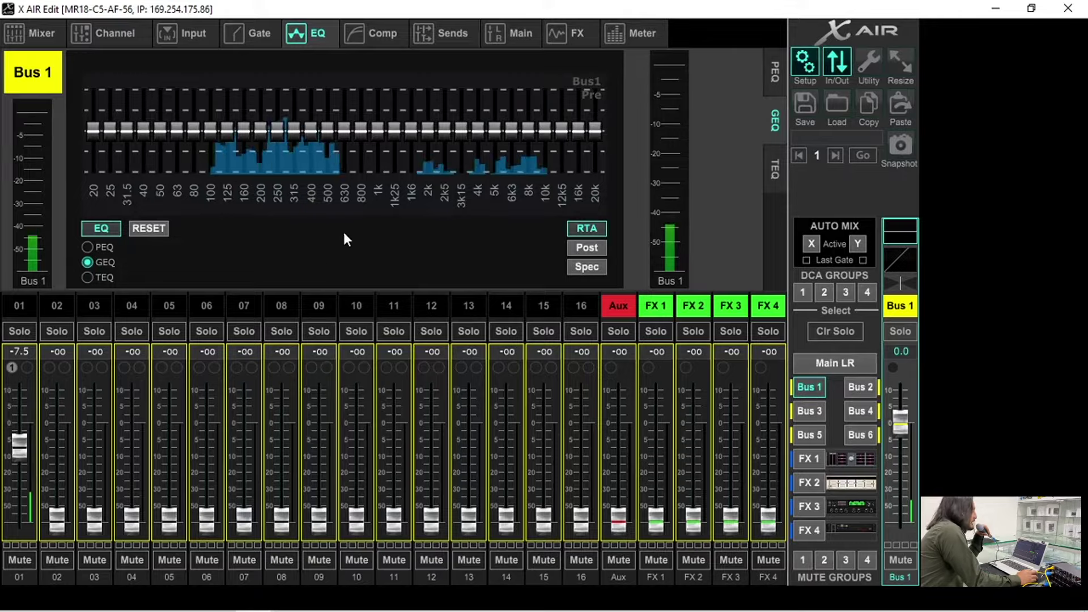
pyautogui.click(86, 253)
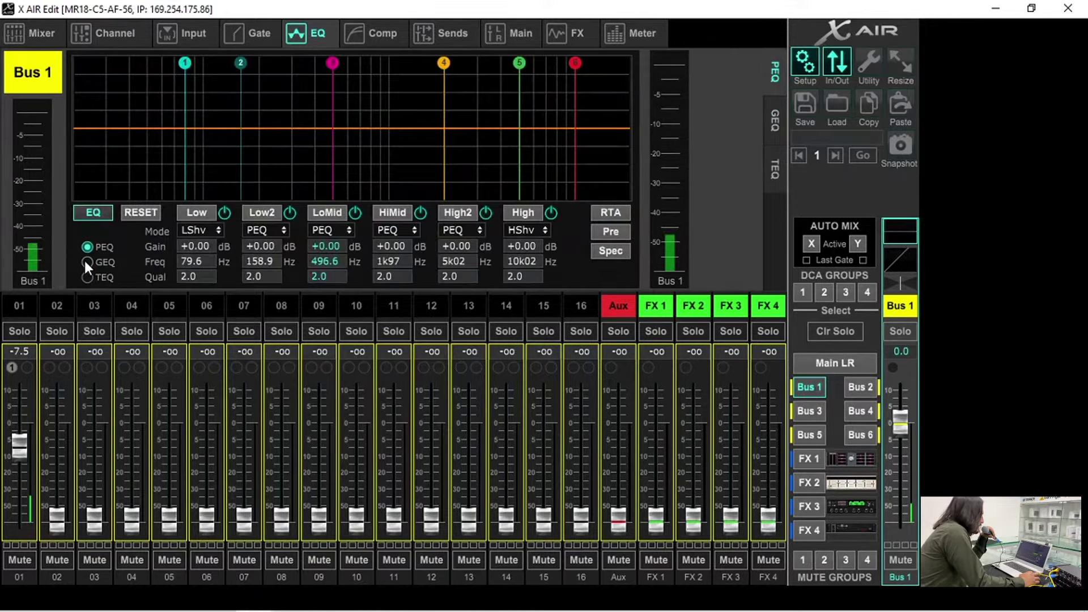
pyautogui.click(87, 263)
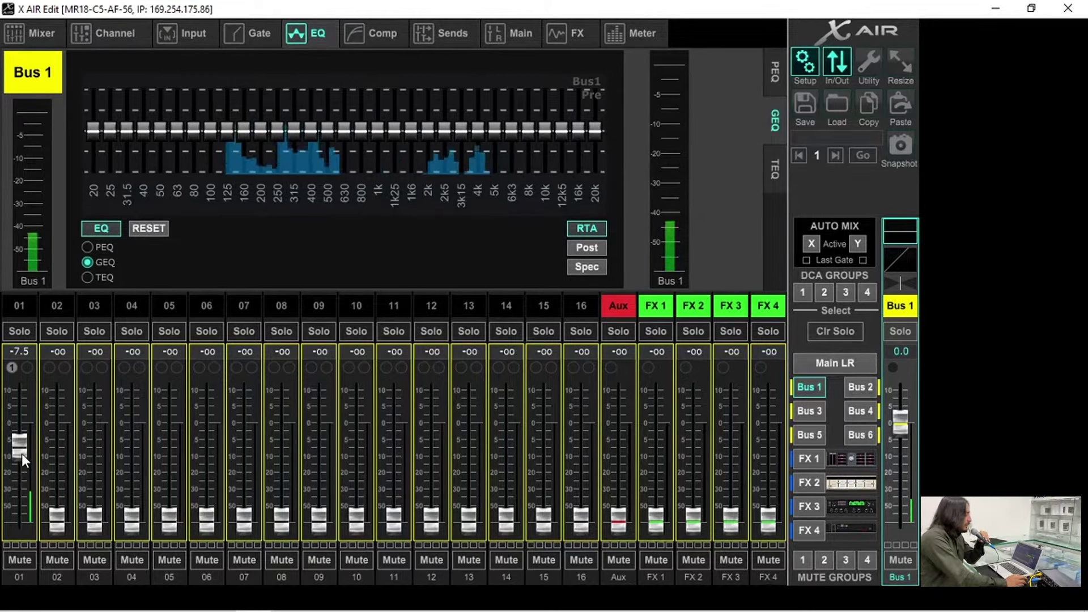
# - Raise channel 01's Bus 1 send to +3.3 dB to provoke feedback in the monitor
pyautogui.moveTo(22, 453); pyautogui.dragTo(22, 444)
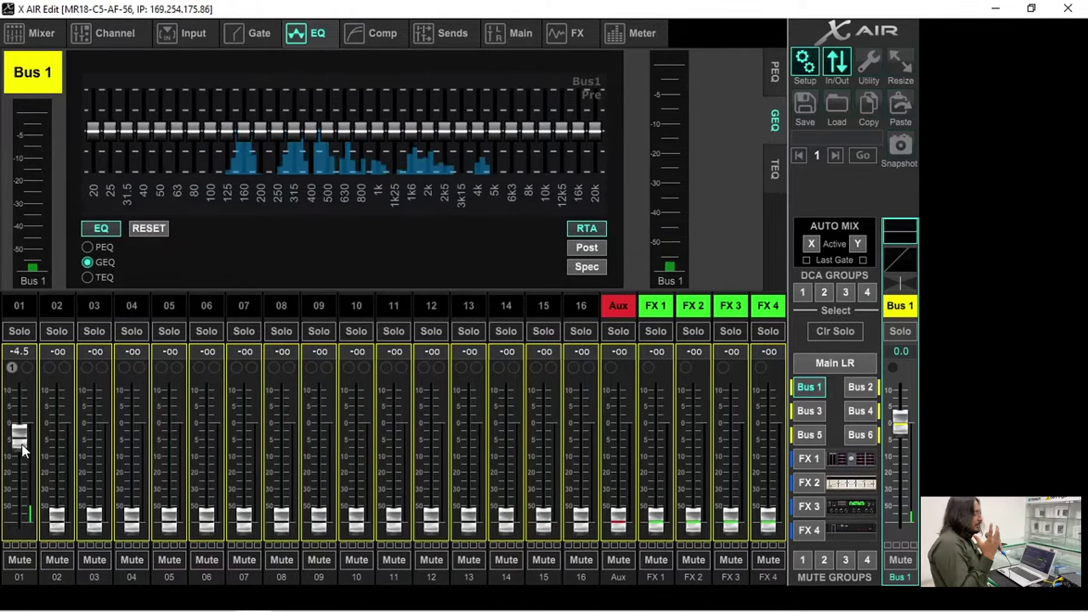
pyautogui.moveTo(21, 444)
pyautogui.mouseDown()
pyautogui.moveTo(6, 428)
pyautogui.moveTo(21, 439)
pyautogui.mouseUp()
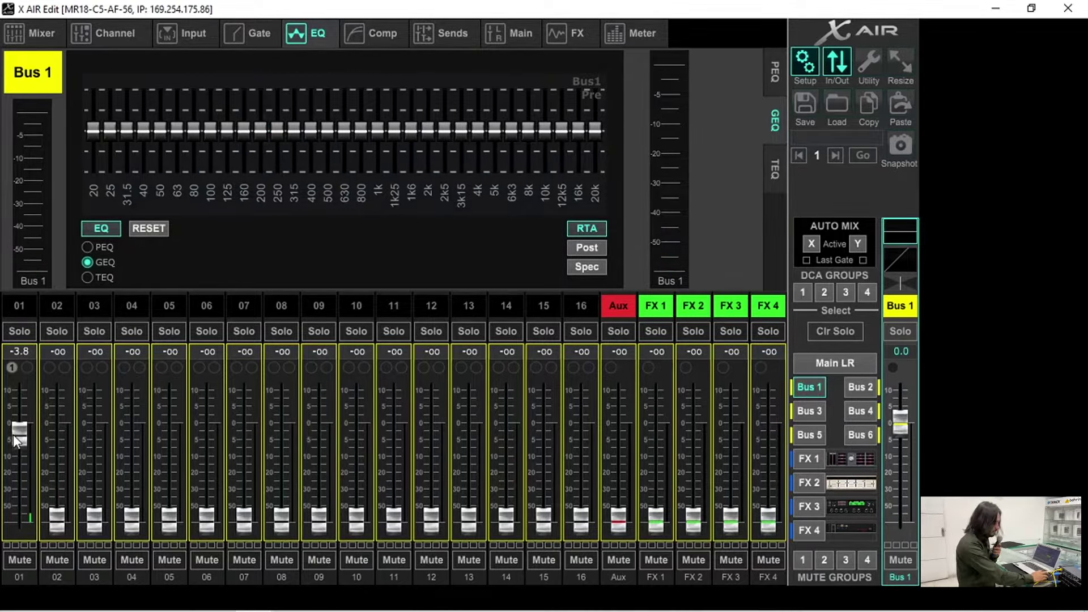
pyautogui.moveTo(13, 435); pyautogui.dragTo(31, 412)
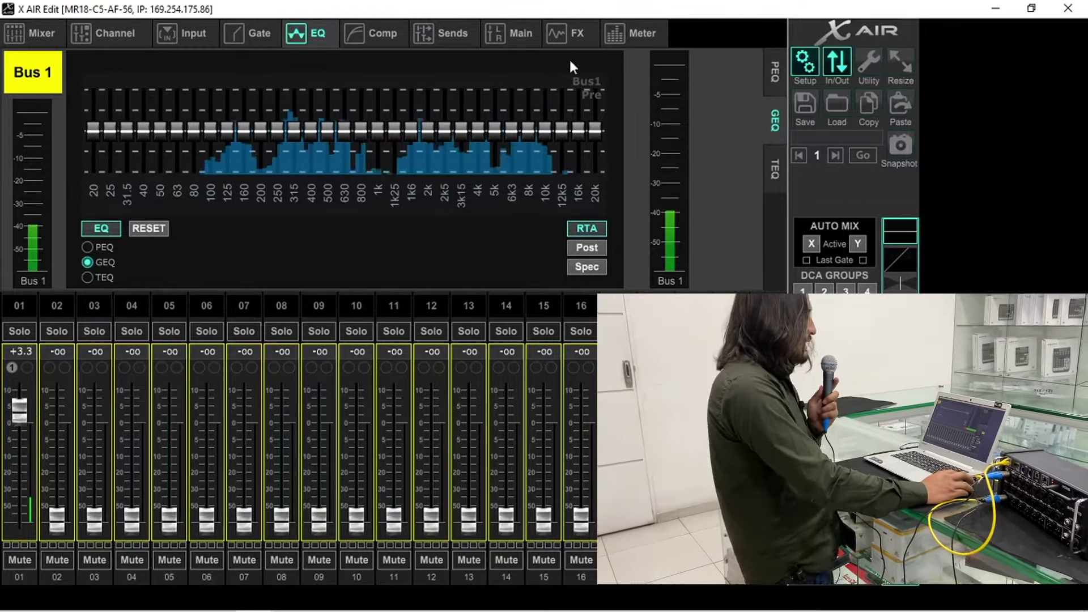
# - Cut the 125 Hz and 5 kHz bands of Bus 1's graphic EQ, taking 5 kHz slightly below -2.0 dB
pyautogui.moveTo(492, 141); pyautogui.dragTo(497, 146)
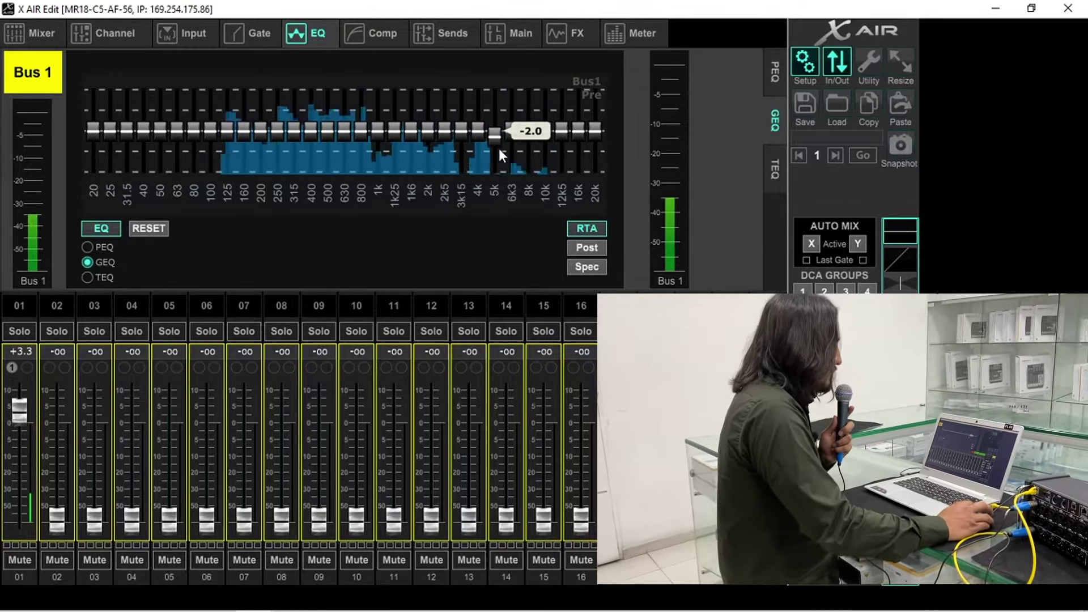
pyautogui.moveTo(234, 147)
pyautogui.moveTo(225, 136); pyautogui.dragTo(230, 148)
pyautogui.moveTo(494, 134); pyautogui.dragTo(497, 140)
pyautogui.moveTo(226, 139); pyautogui.dragTo(227, 150)
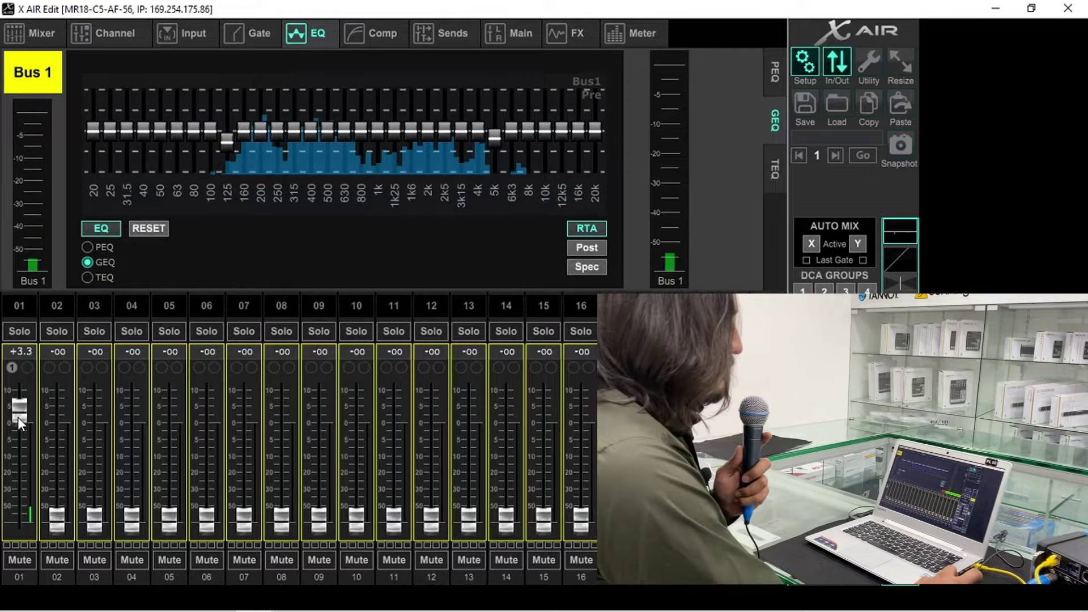
# - Set channel 01's Bus 1 send to -1.0 dB and cut Bus 1's 4k, 6k3 (-1.5 dB) and 160 Hz graphic EQ bands
pyautogui.moveTo(18, 417); pyautogui.dragTo(41, 429)
pyautogui.moveTo(477, 141); pyautogui.dragTo(517, 150)
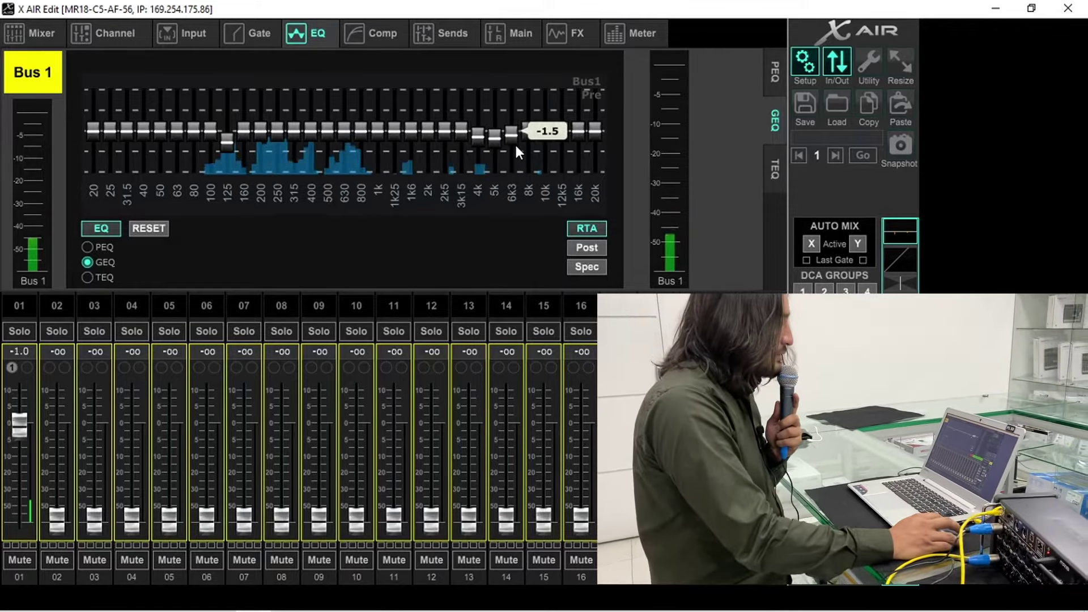
pyautogui.moveTo(236, 134); pyautogui.dragTo(235, 158)
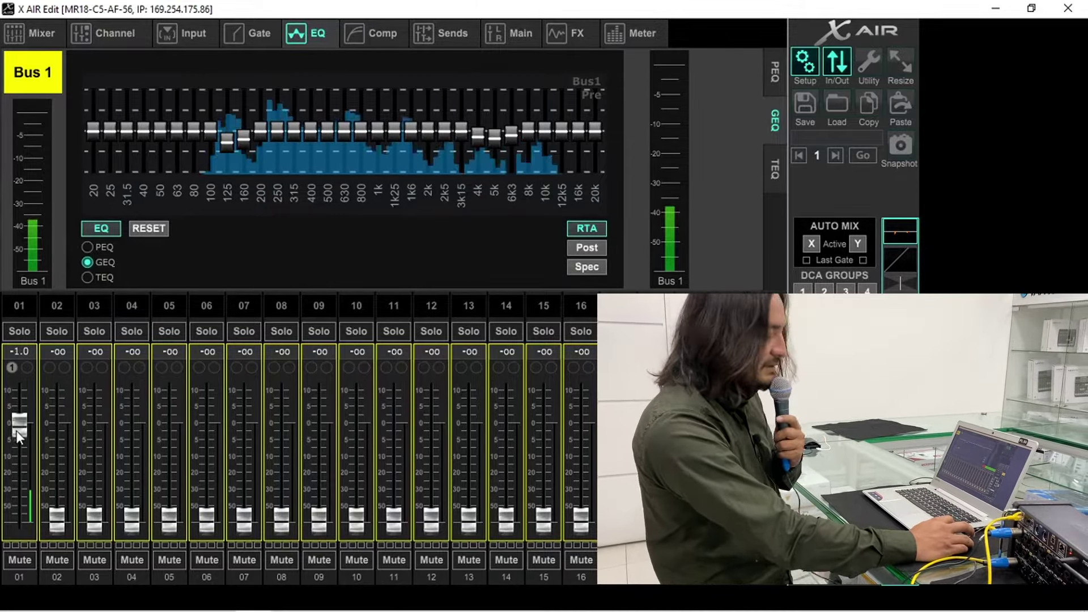
# - Set channel 01's Bus 1 send to +0.3 dB and cut the 8 kHz band of Bus 1's graphic EQ to -1.0 dB
pyautogui.moveTo(16, 431)
pyautogui.mouseDown()
pyautogui.moveTo(19, 397)
pyautogui.moveTo(24, 425)
pyautogui.mouseUp()
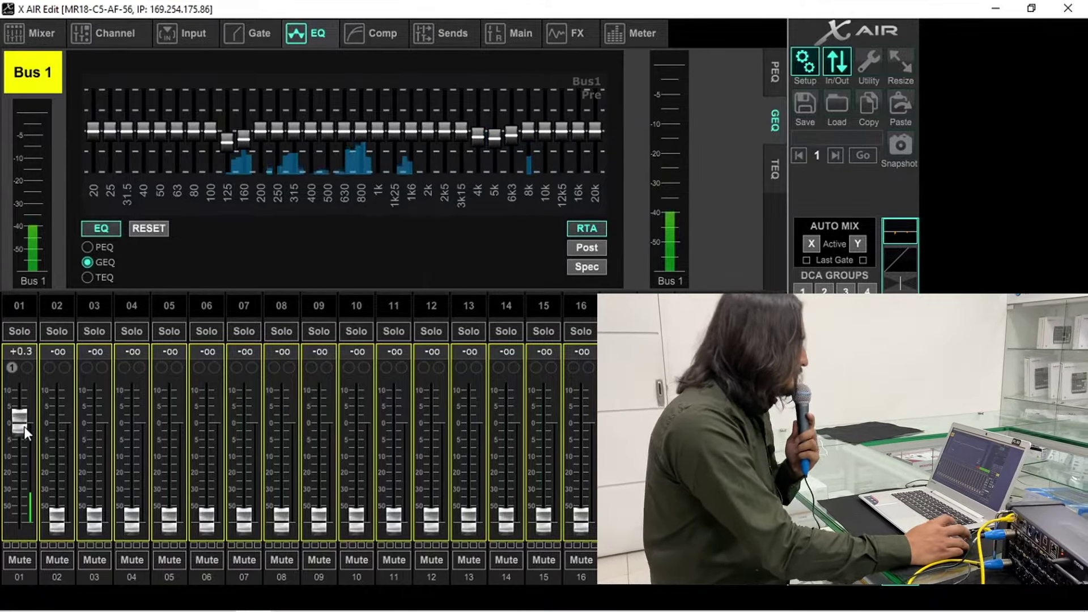
pyautogui.moveTo(529, 132); pyautogui.dragTo(531, 146)
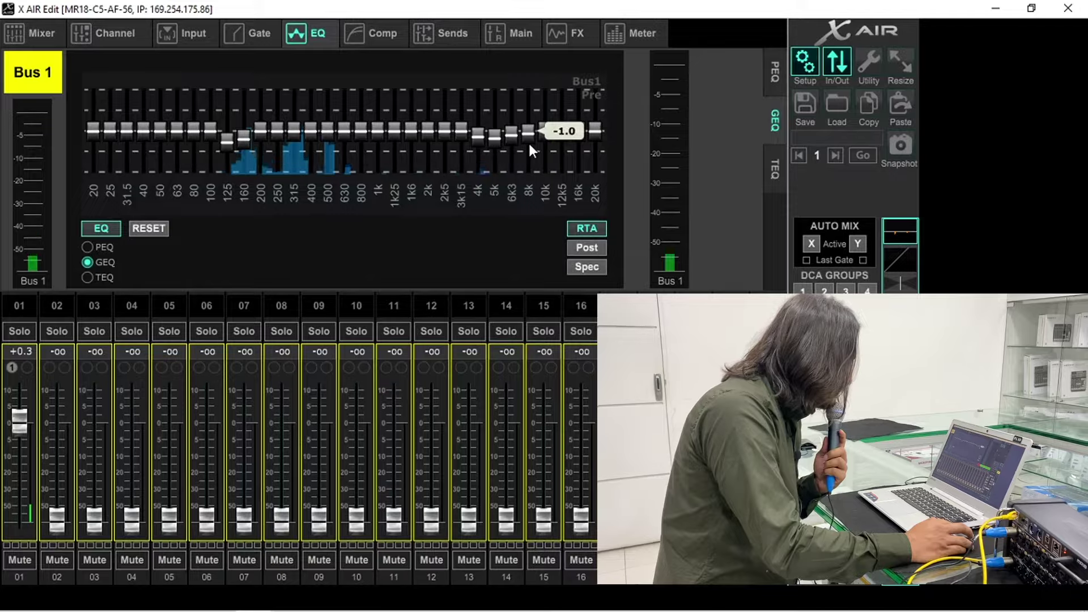
# - Deepen the 5, 6.3 and 8 kHz cuts of Bus 1's graphic EQ and set the 4 kHz band to -2.0 dB
pyautogui.moveTo(509, 140); pyautogui.dragTo(477, 143)
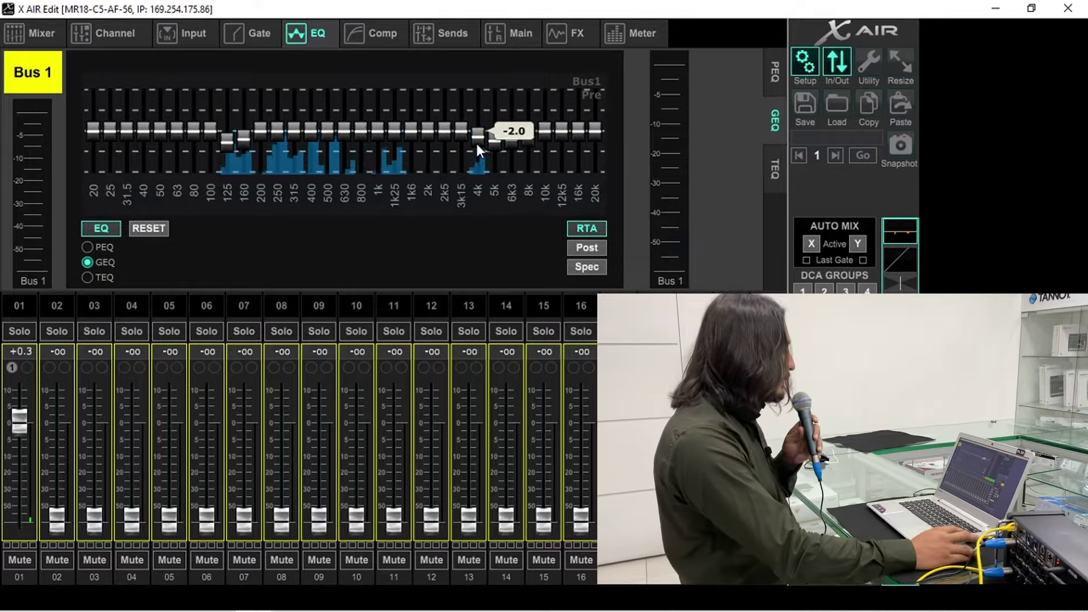
pyautogui.doubleClick(478, 135)
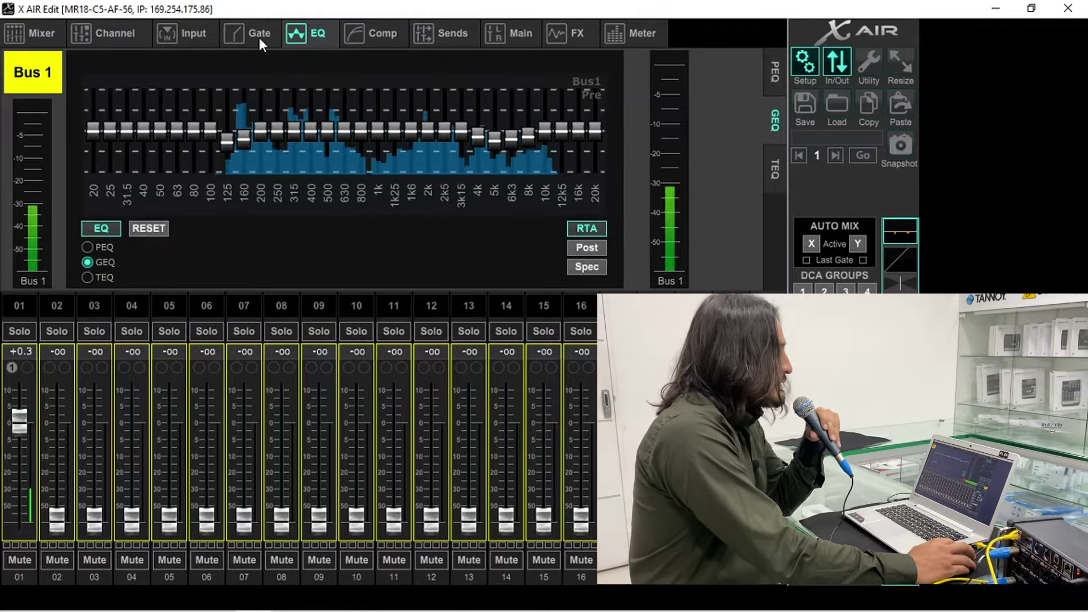
# - Load the Vocal gate preset on channel 01 and lower its threshold to -66.0 dB
pyautogui.click(17, 306)
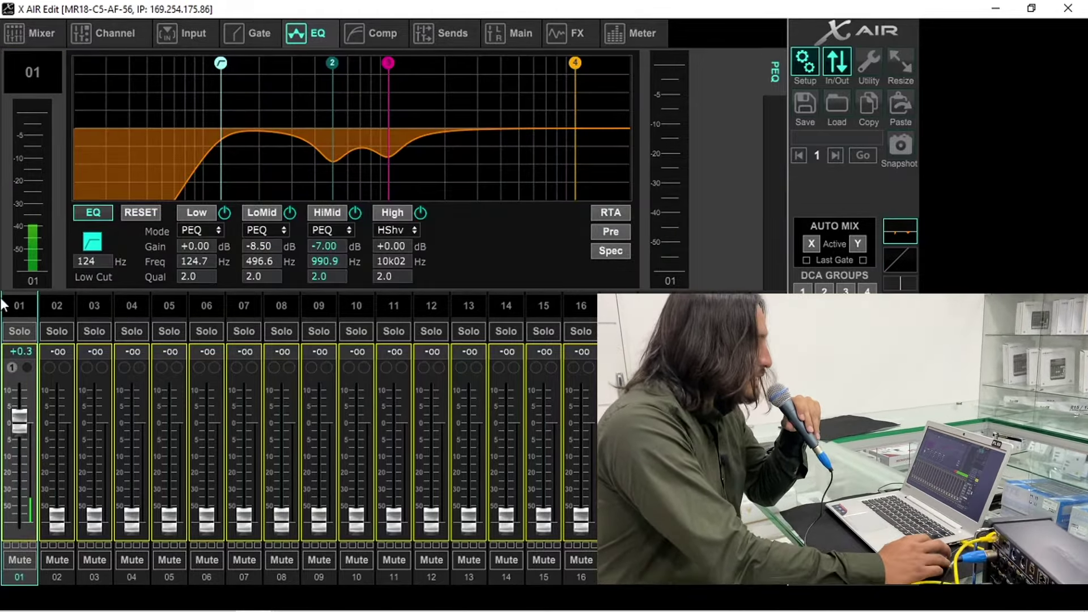
pyautogui.click(237, 35)
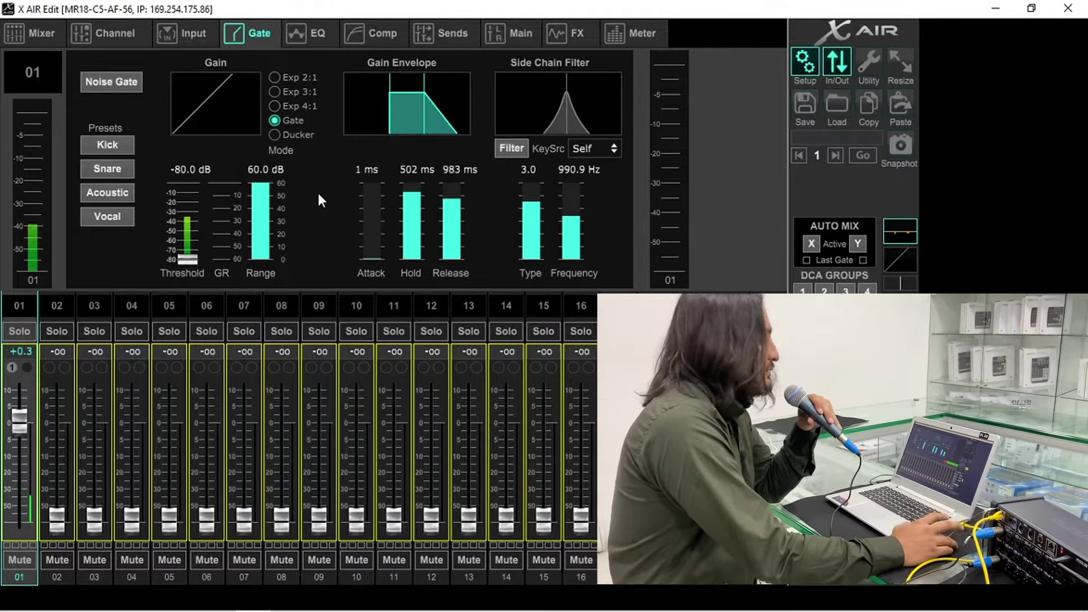
pyautogui.click(117, 221)
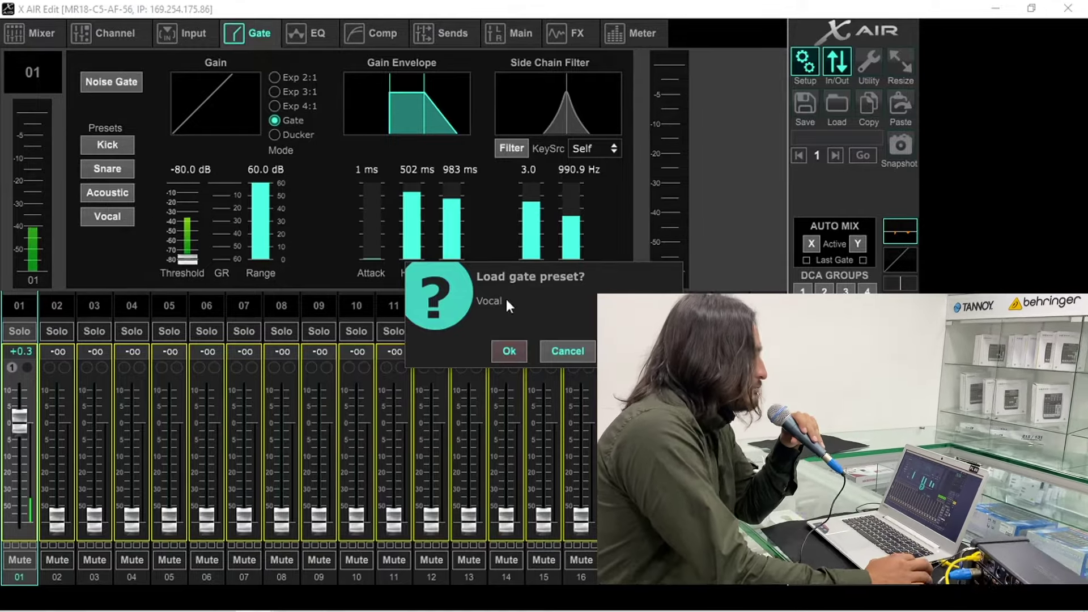
pyautogui.click(497, 354)
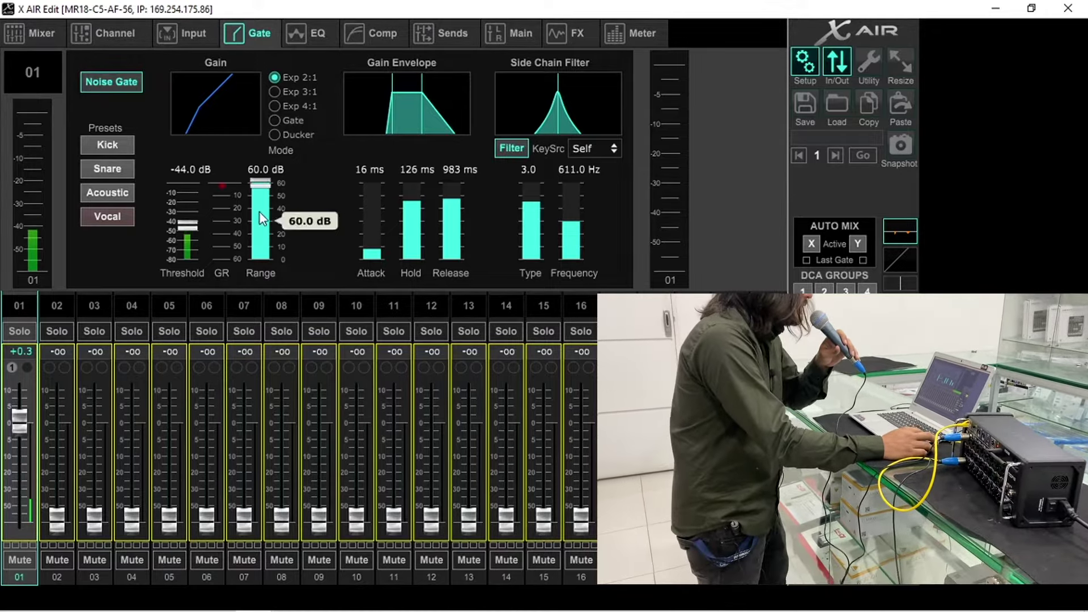
pyautogui.moveTo(187, 228); pyautogui.dragTo(188, 287)
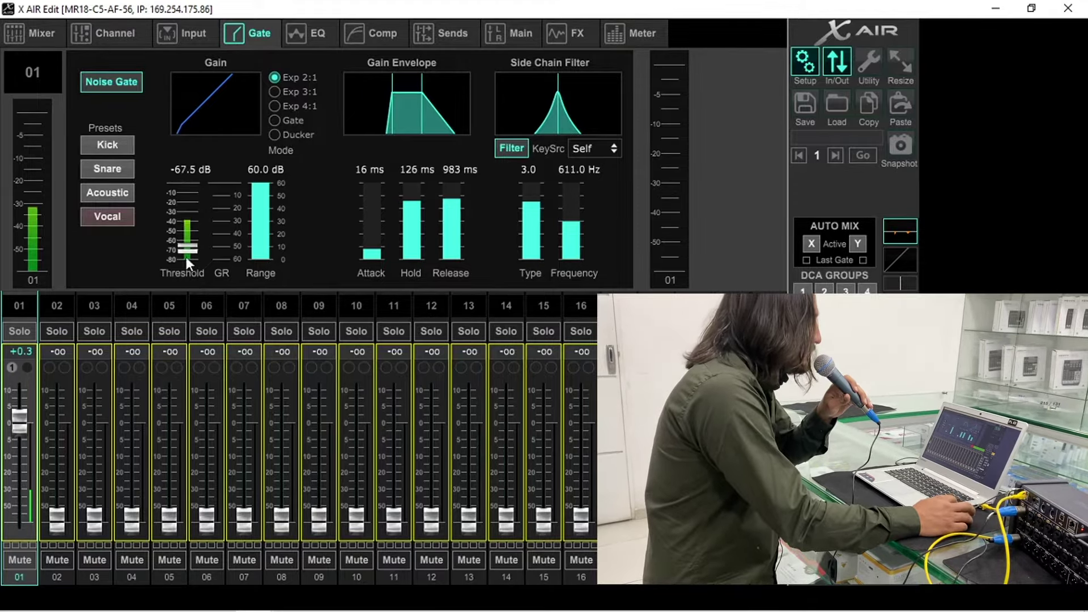
pyautogui.moveTo(191, 250); pyautogui.dragTo(190, 248)
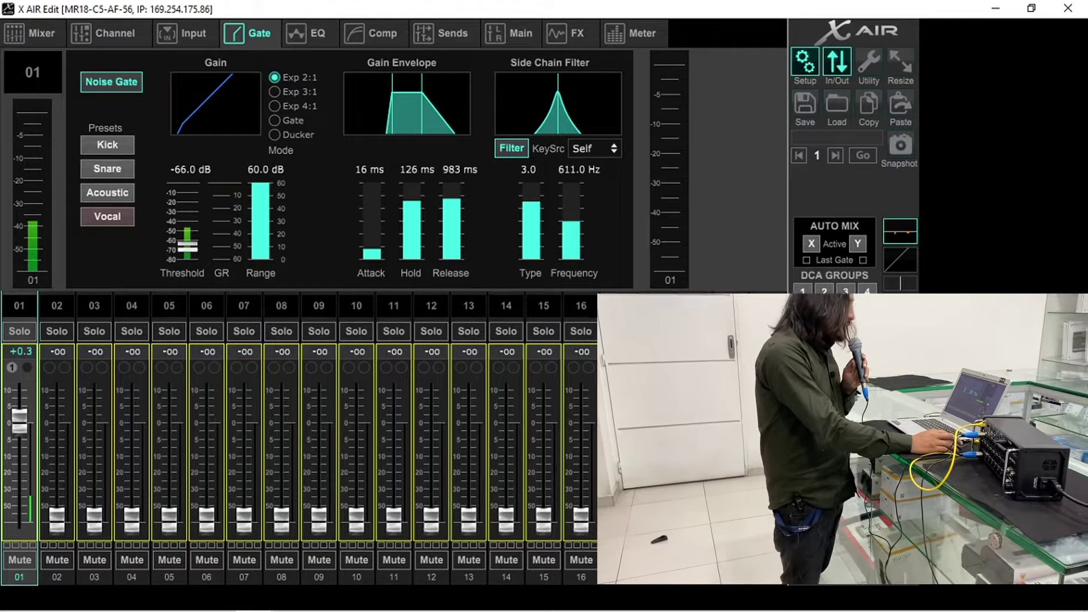
# - Touch up Bus 1's graphic EQ from 4 to 6.3 kHz, with 4 kHz at -2.0 dB, and deepen the 160 Hz cut
pyautogui.click(907, 234)
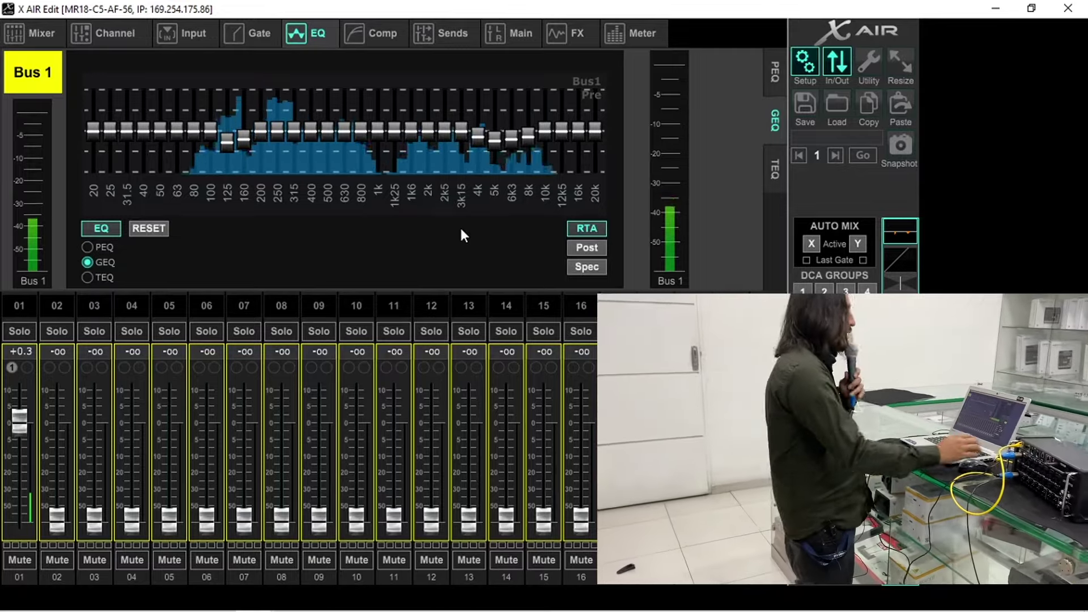
pyautogui.moveTo(480, 142)
pyautogui.moveTo(516, 135); pyautogui.dragTo(493, 145)
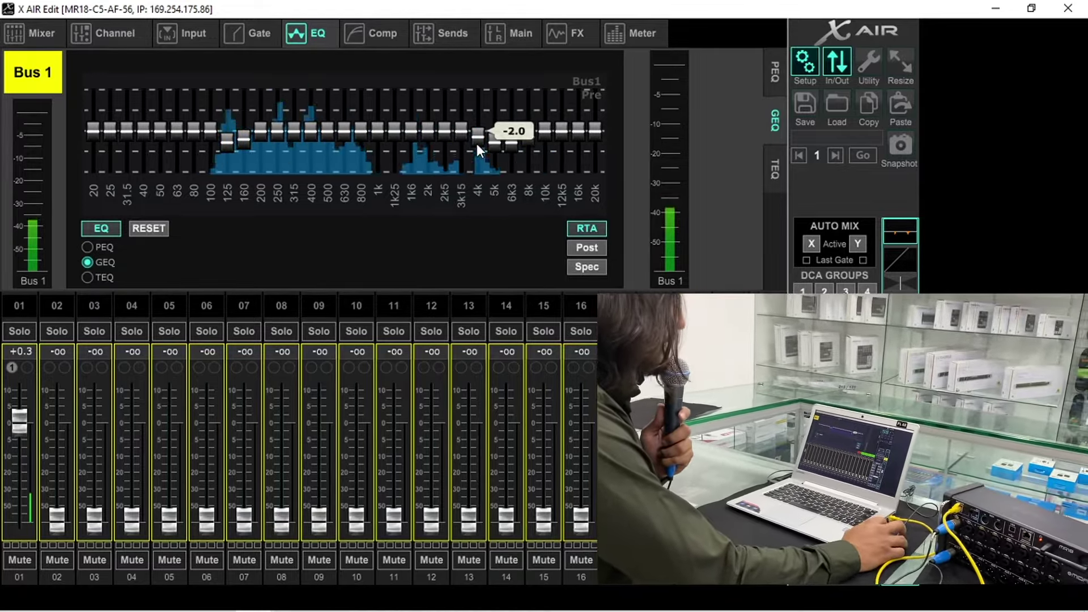
pyautogui.moveTo(242, 137)
pyautogui.mouseDown()
pyautogui.moveTo(232, 149)
pyautogui.moveTo(242, 148)
pyautogui.mouseUp()
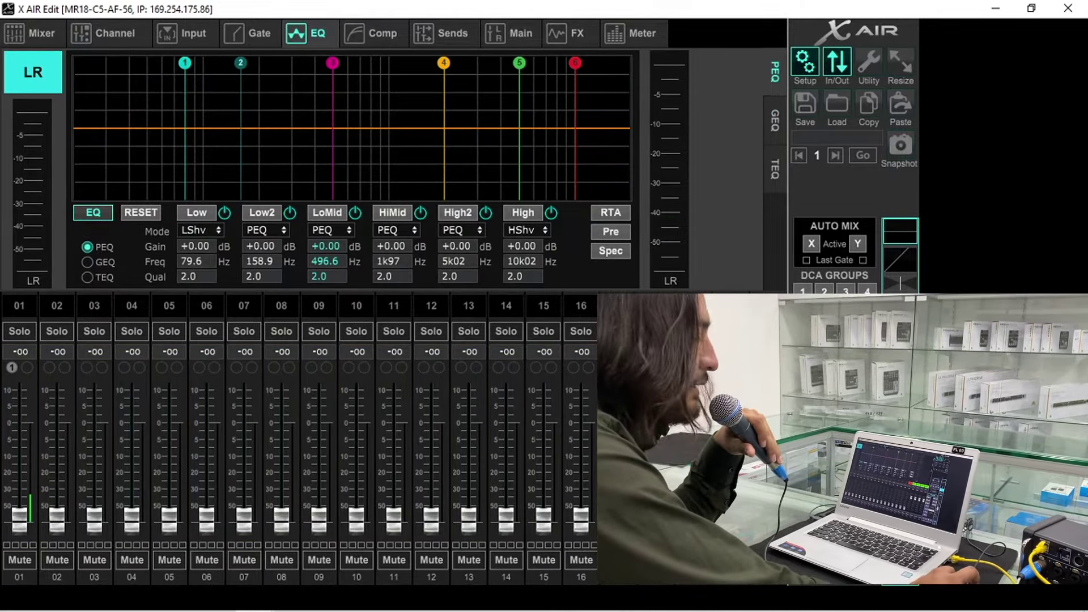
# - Raise channel 01 in the main LR mix to -8.1 dB and test muting and unmuting the channel
pyautogui.moveTo(22, 525); pyautogui.dragTo(20, 451)
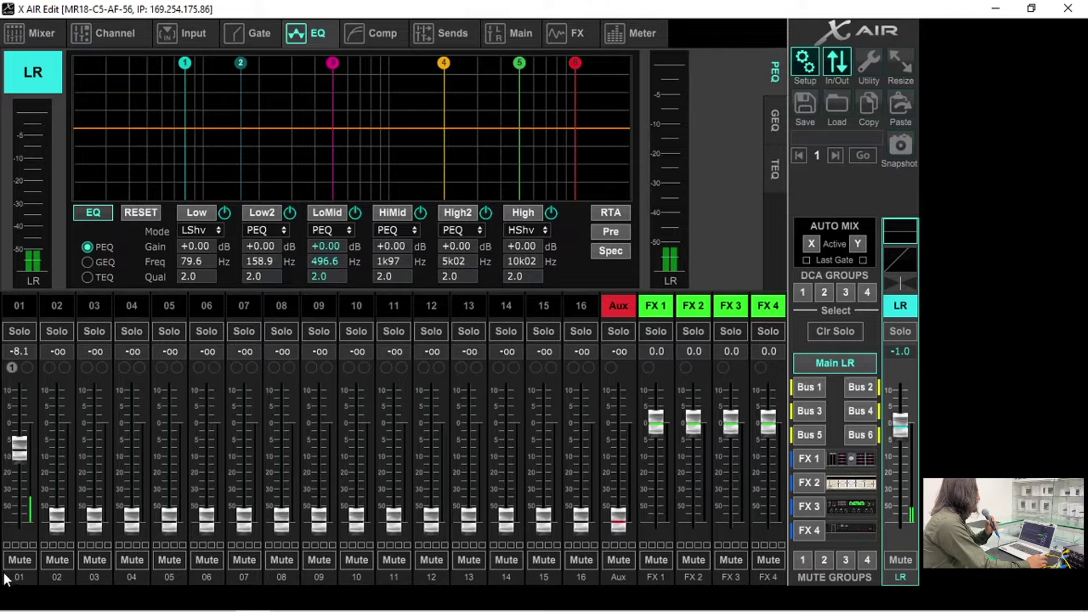
pyautogui.click(20, 562)
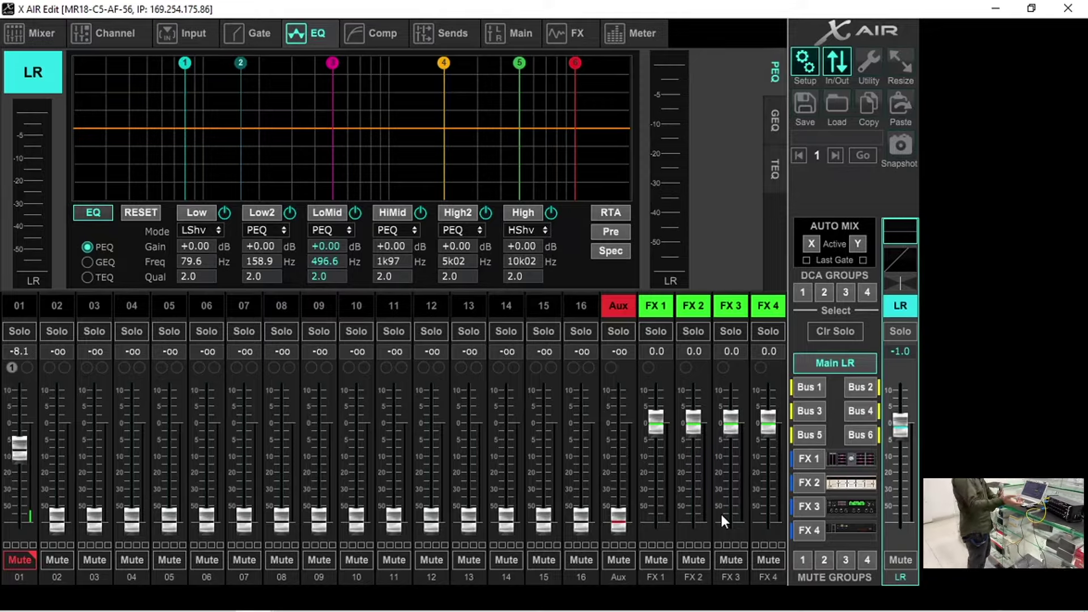
pyautogui.click(13, 560)
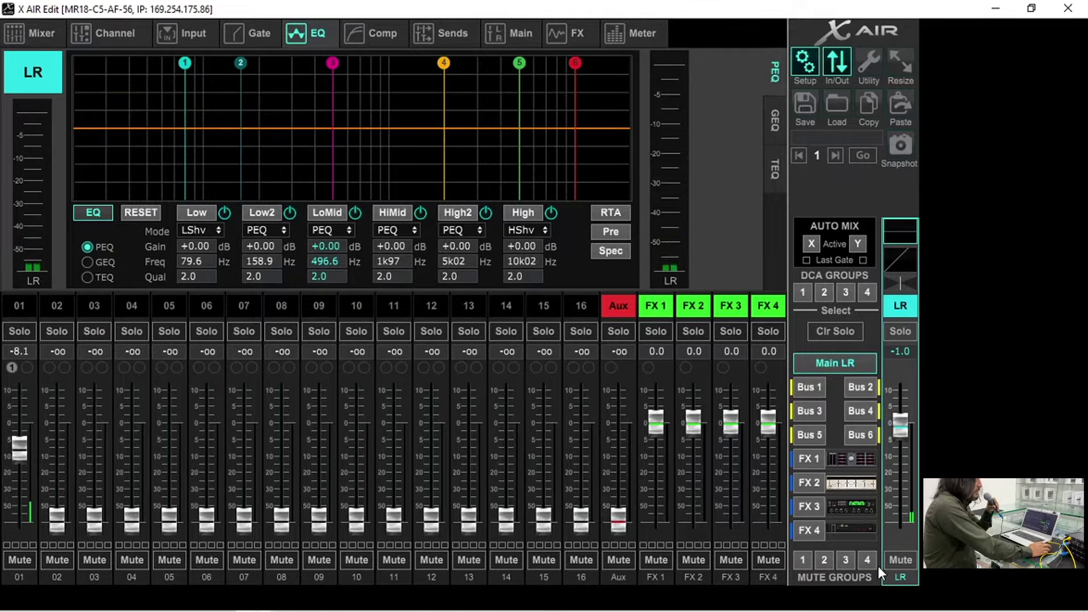
# - Check channel 01's main output and group assignments, and mute DCA 1 using the floating DCA faders
pyautogui.click(25, 308)
pyautogui.click(521, 35)
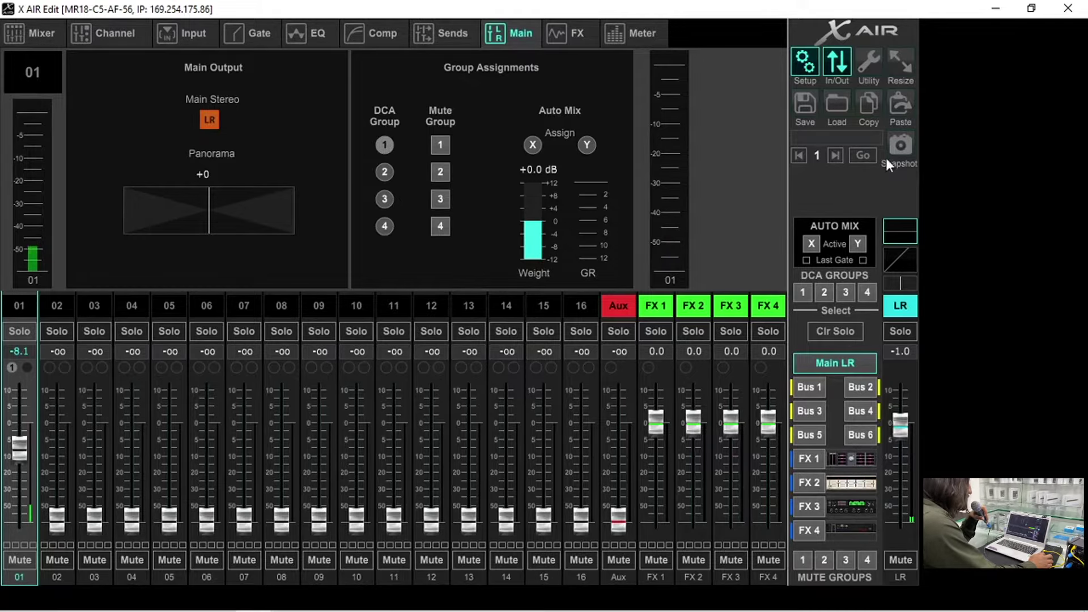
pyautogui.click(841, 68)
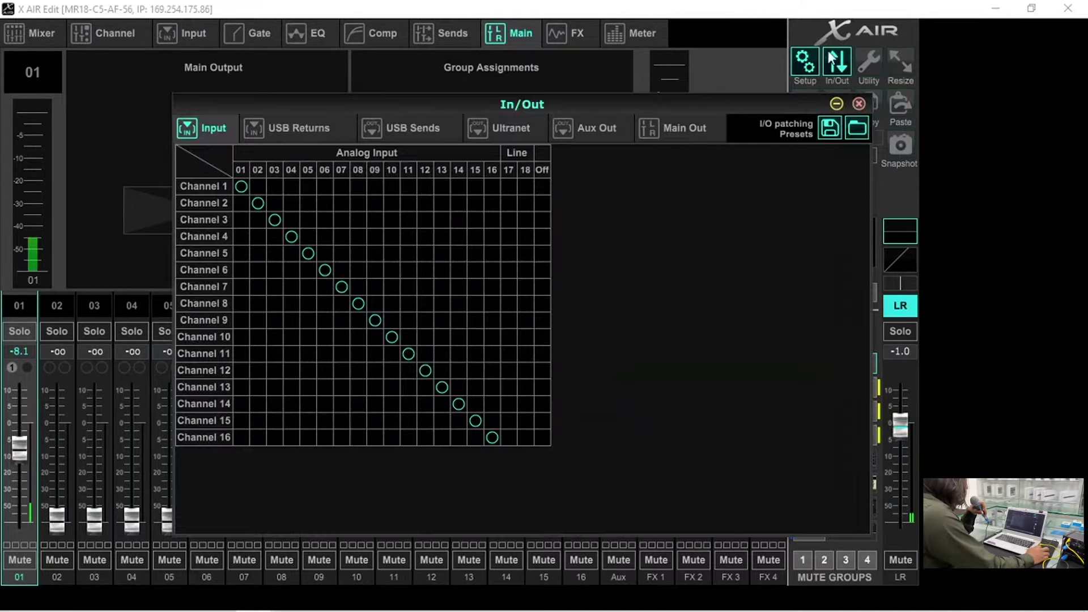
pyautogui.click(842, 60)
pyautogui.click(901, 61)
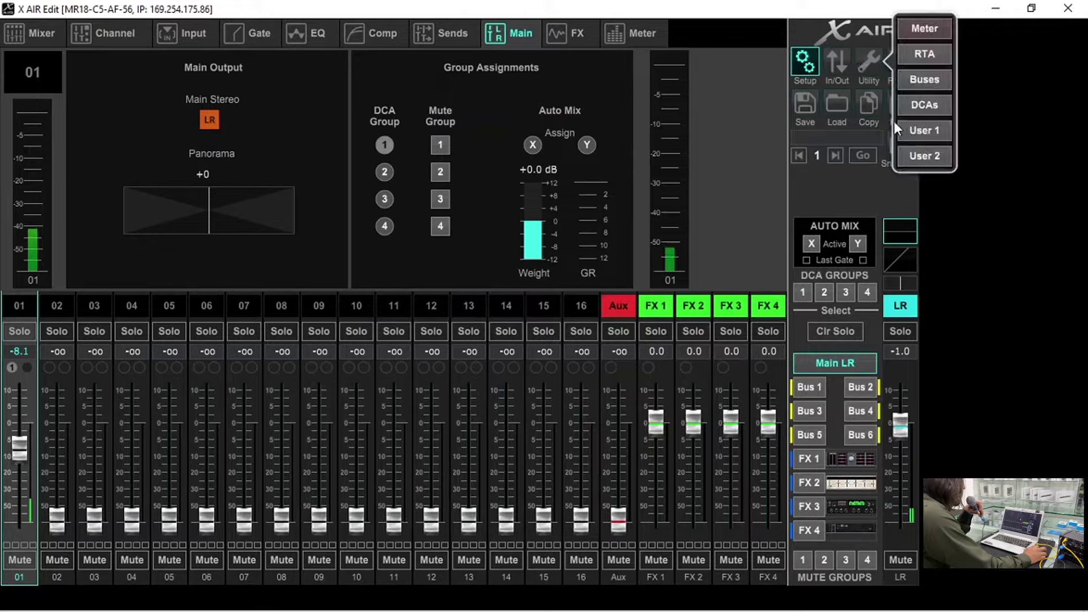
pyautogui.click(944, 106)
pyautogui.moveTo(546, 144); pyautogui.dragTo(882, 147)
pyautogui.click(810, 425)
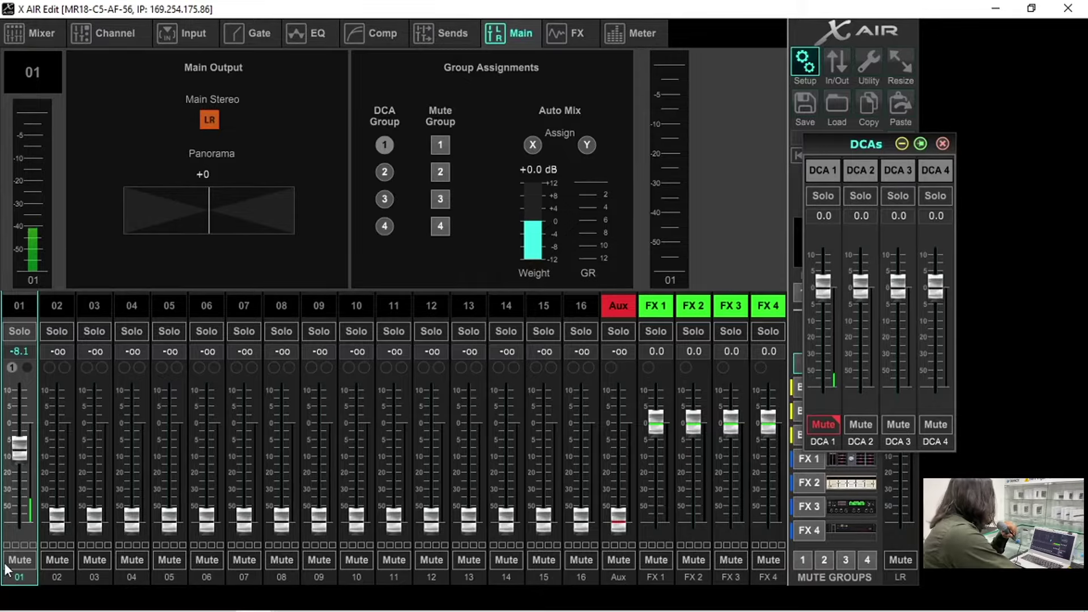
pyautogui.click(941, 145)
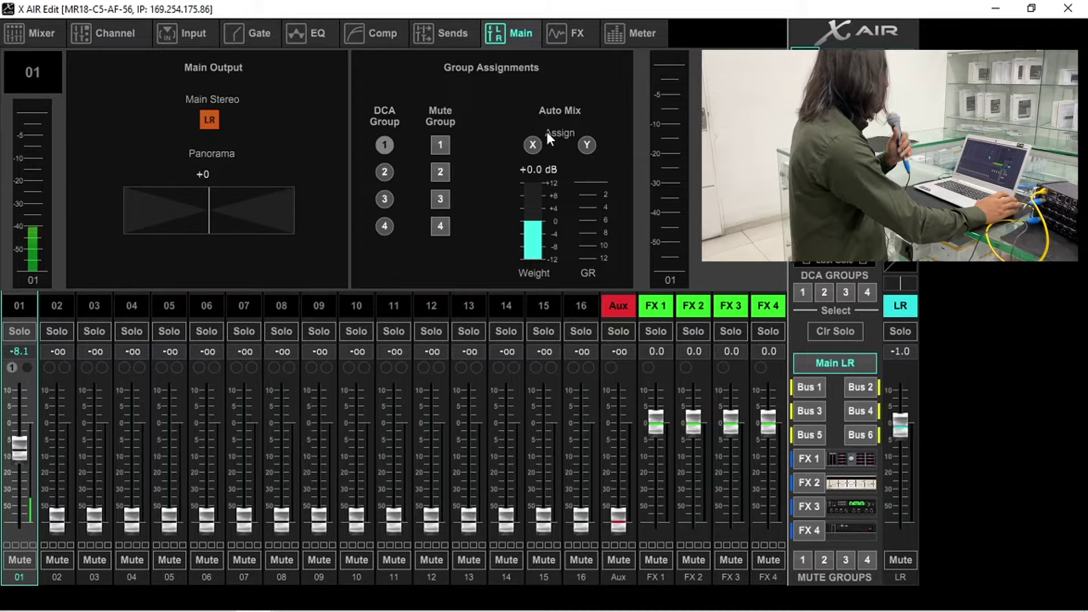
# - Look at the FX 1 Vintage Room settings and change the FX 1 effect to Plate Reverb
pyautogui.click(797, 462)
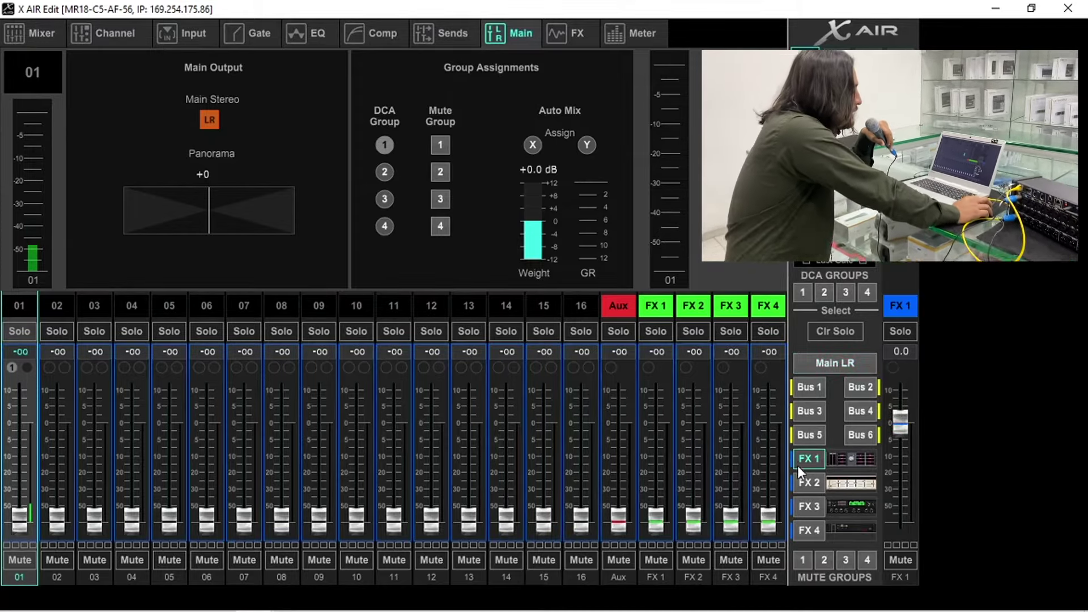
pyautogui.click(842, 459)
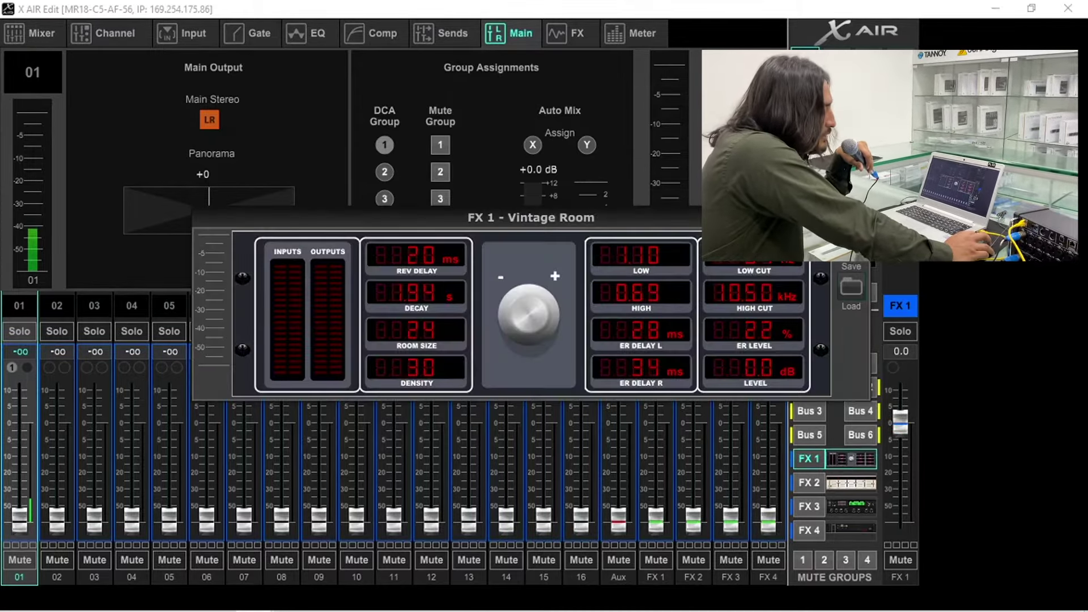
pyautogui.click(536, 22)
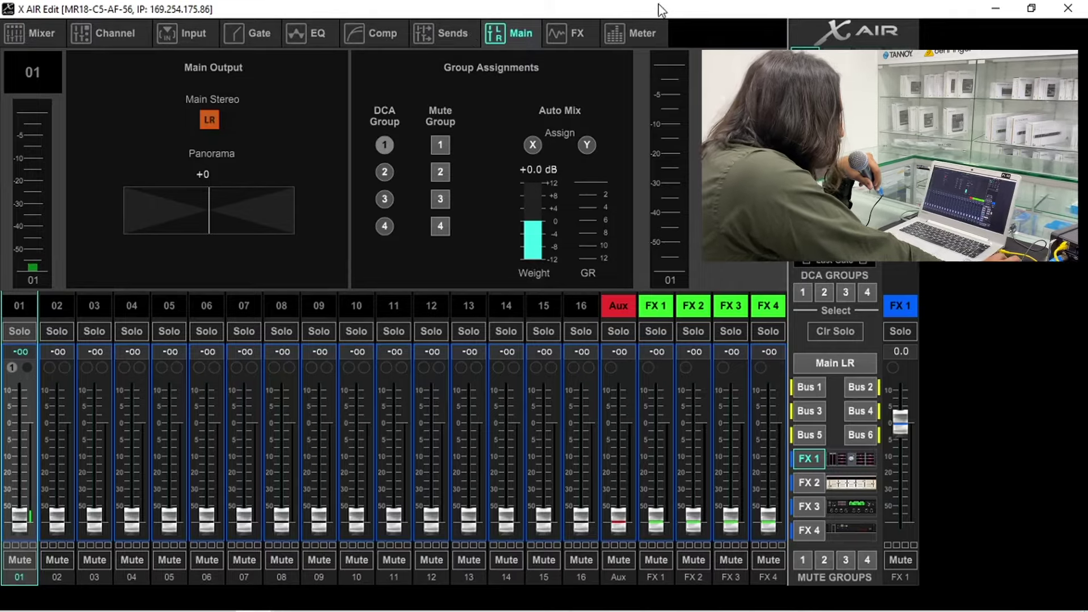
pyautogui.click(577, 31)
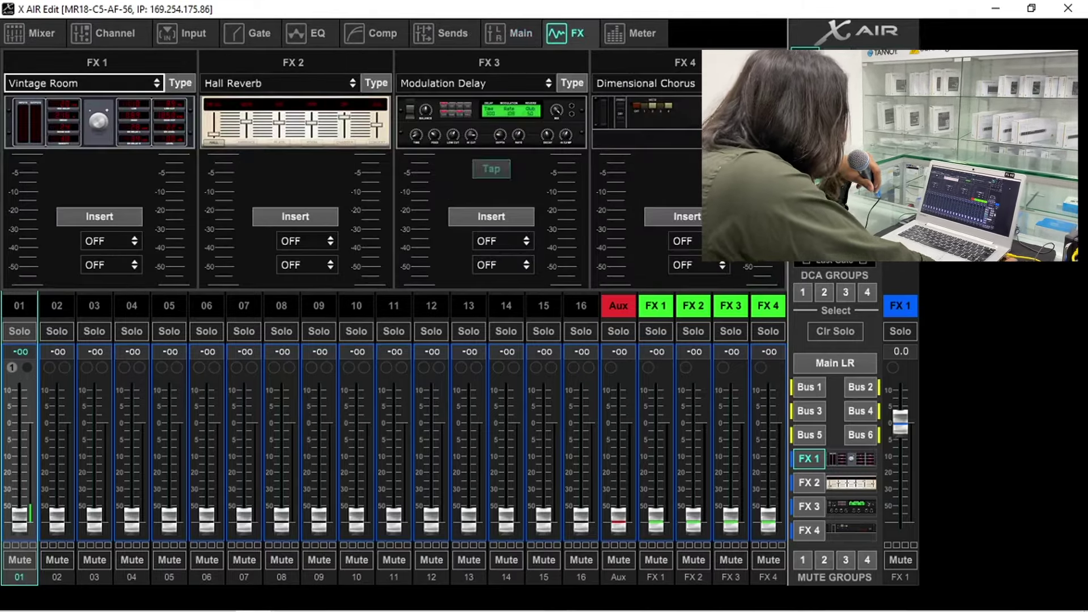
pyautogui.click(143, 84)
pyautogui.scroll(3, 124, 104)
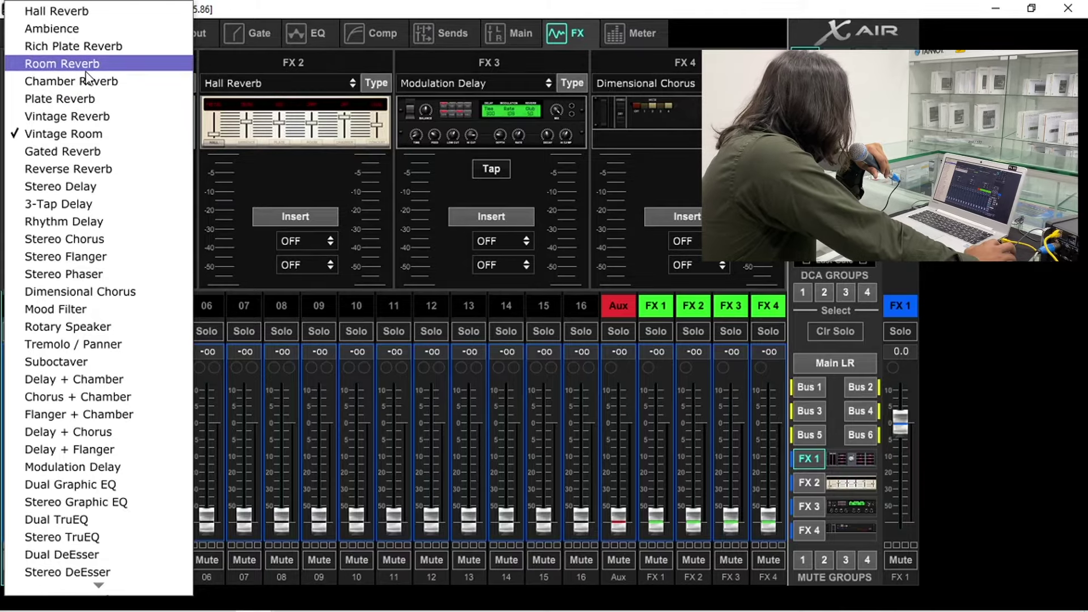
pyautogui.click(97, 100)
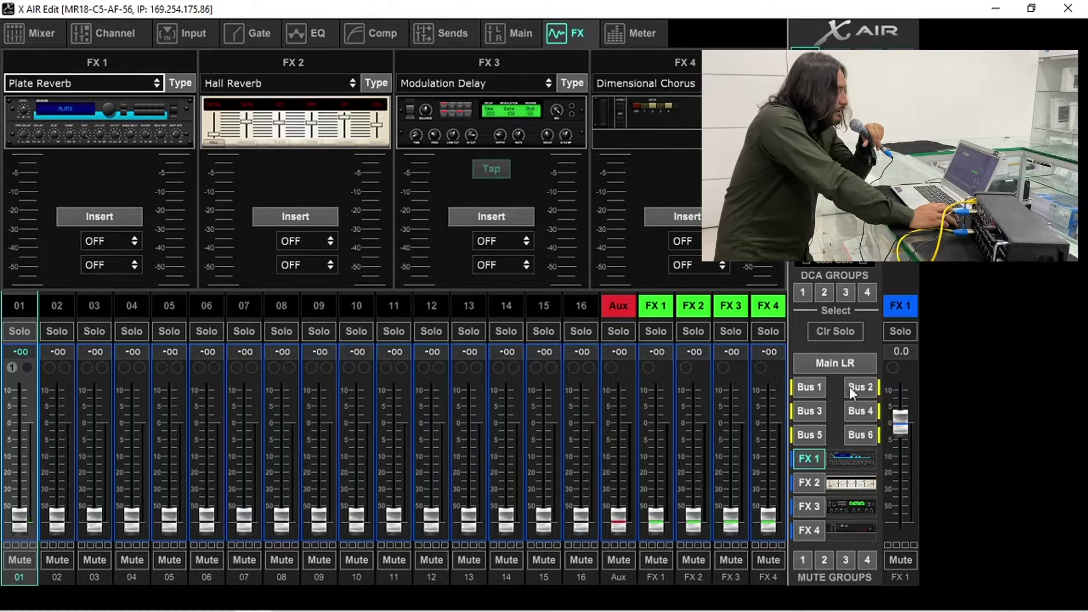
# - Set channel 01's FX 1 send to Post EQ and raise its level to -6.3 dB
pyautogui.click(848, 365)
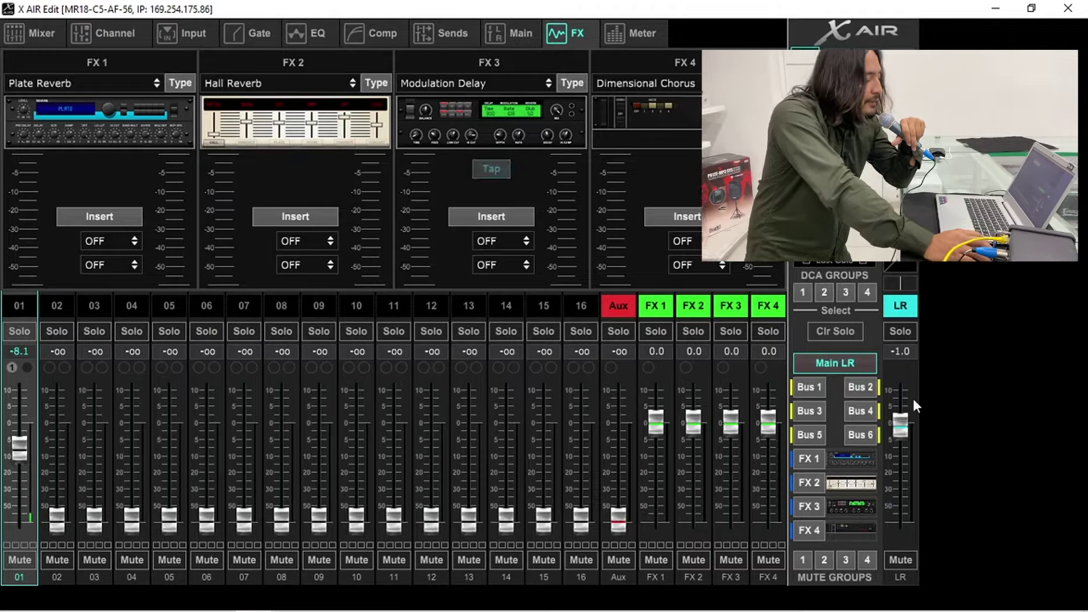
pyautogui.click(799, 460)
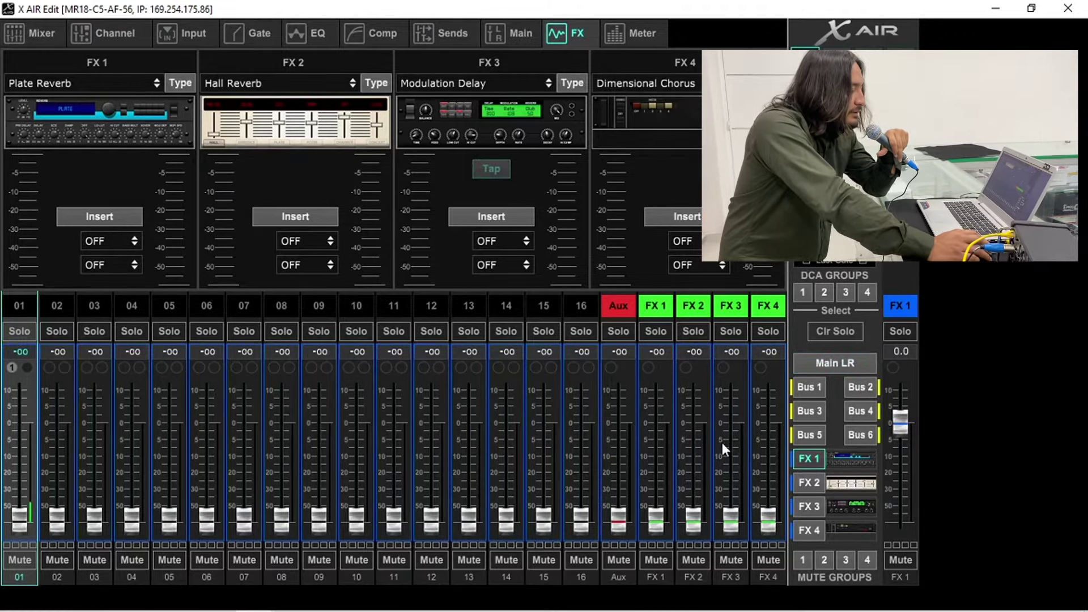
pyautogui.click(474, 34)
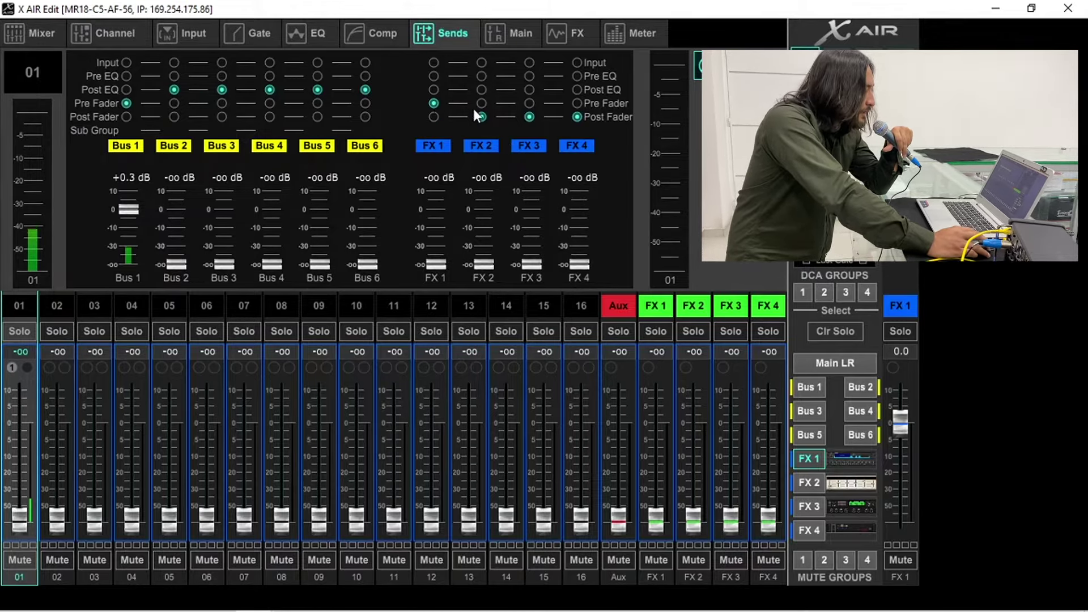
pyautogui.click(432, 91)
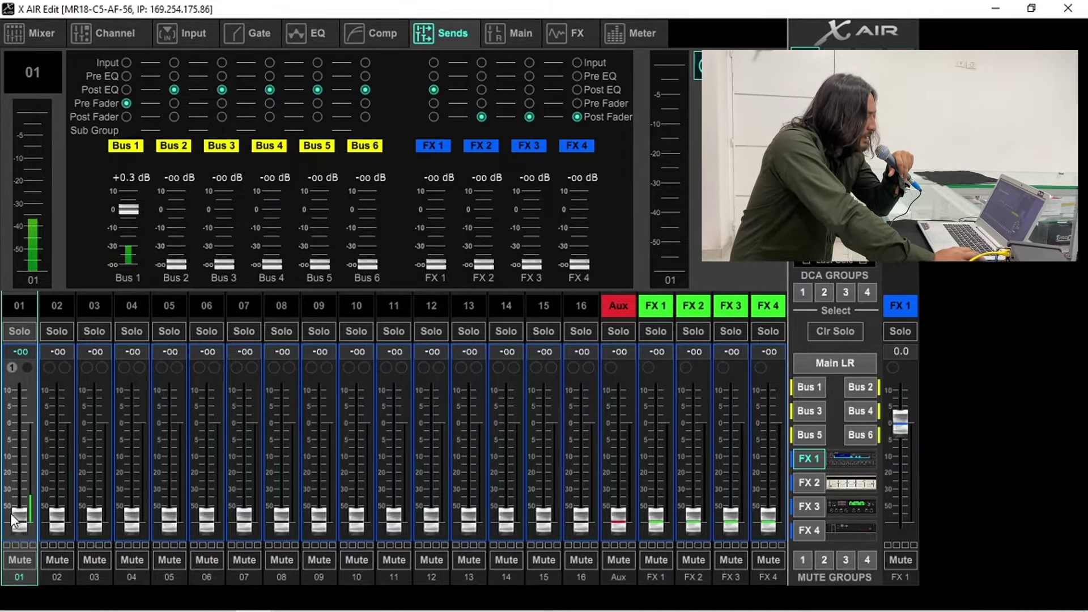
pyautogui.moveTo(17, 523); pyautogui.dragTo(18, 445)
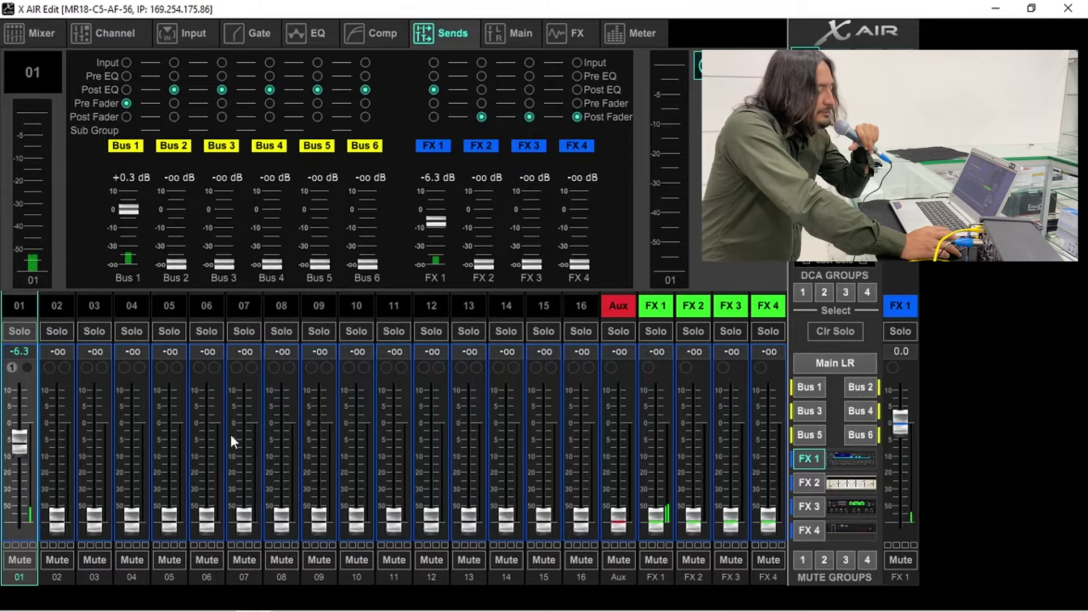
# - Try the FX 1 return in the Bus 1 mix at 0.0, +3.5 and -7.8 dB, and pull it back to minus infinity
pyautogui.click(842, 364)
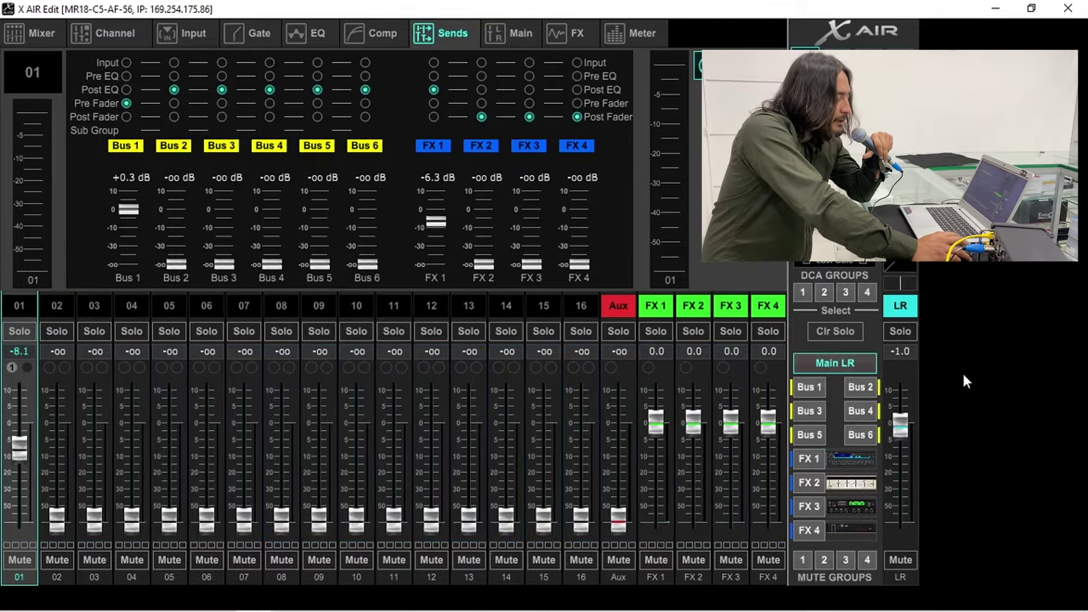
pyautogui.click(810, 387)
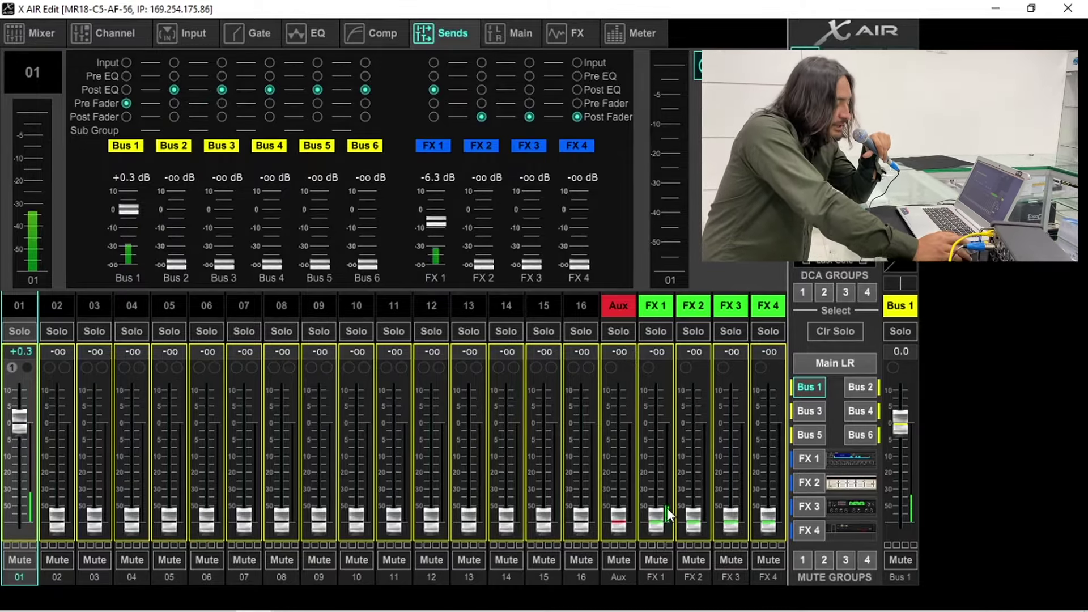
pyautogui.moveTo(658, 511); pyautogui.dragTo(657, 425)
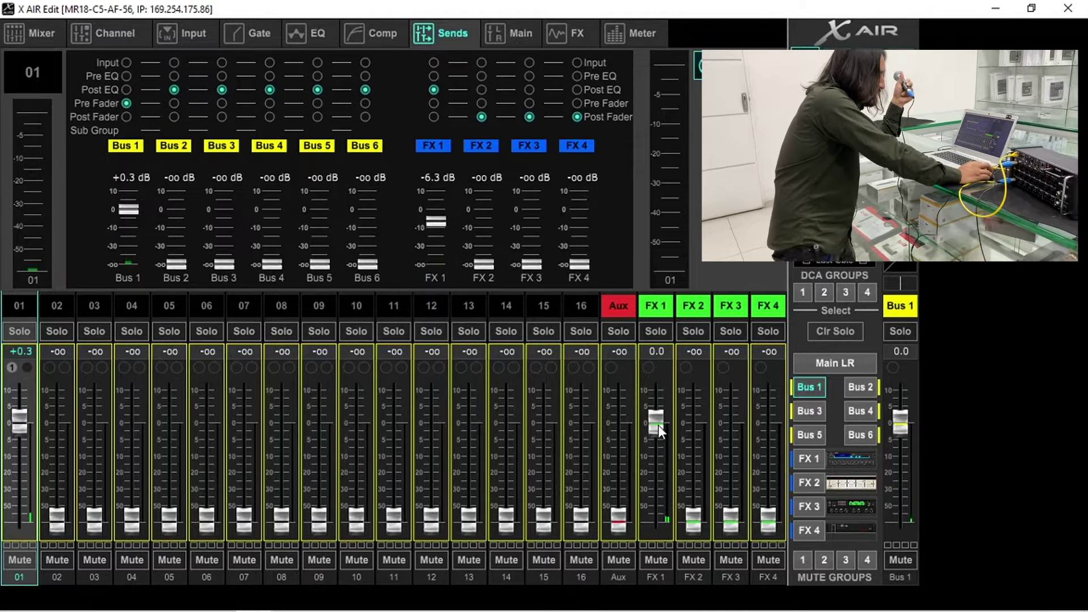
pyautogui.moveTo(658, 426); pyautogui.dragTo(661, 415)
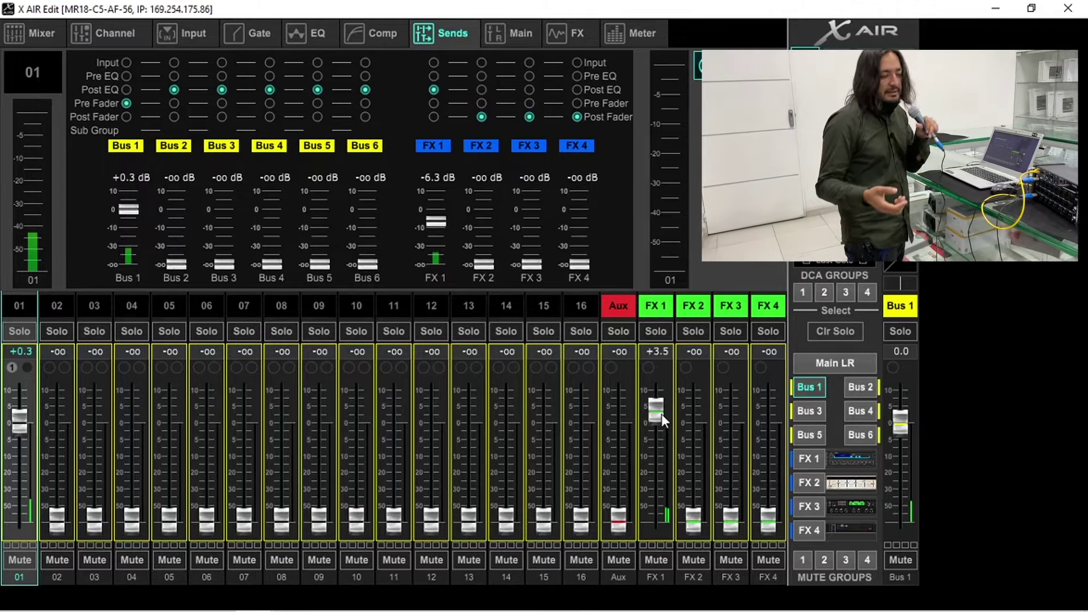
pyautogui.moveTo(662, 414); pyautogui.dragTo(660, 447)
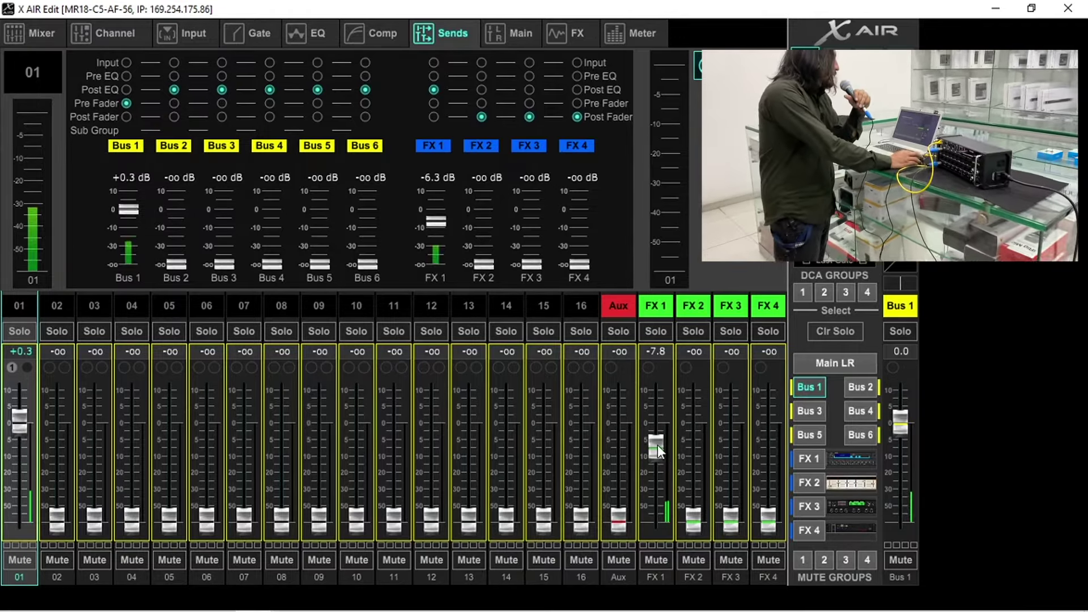
pyautogui.moveTo(656, 442); pyautogui.dragTo(654, 528)
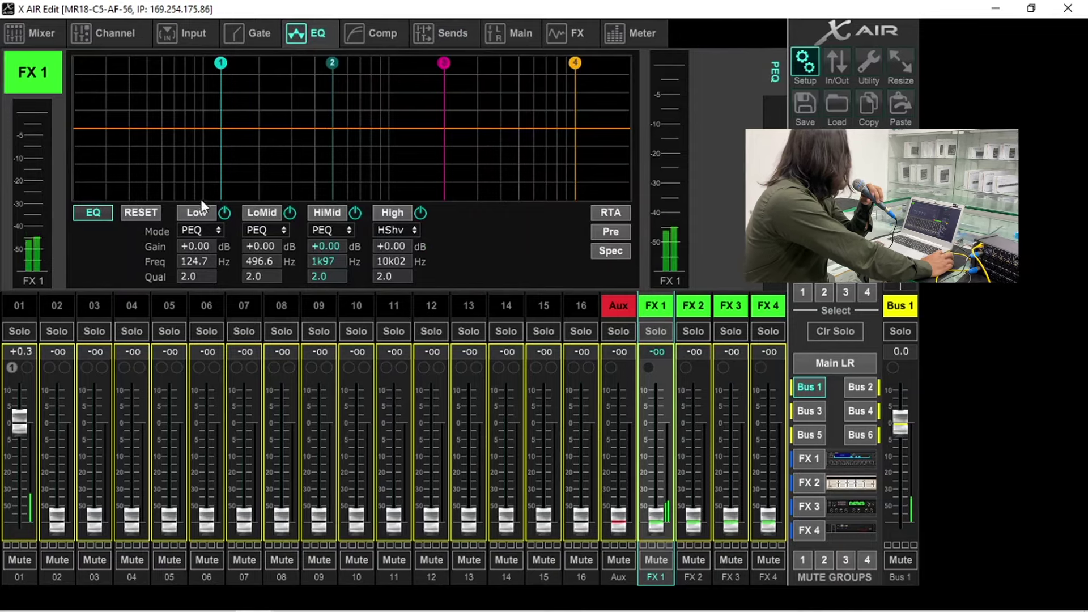
# - Set the FX 1 return's EQ to a 257.6 Hz low cut on the Low band and a -11.5 dB LoMid cut at 805.4 Hz
pyautogui.click(211, 231)
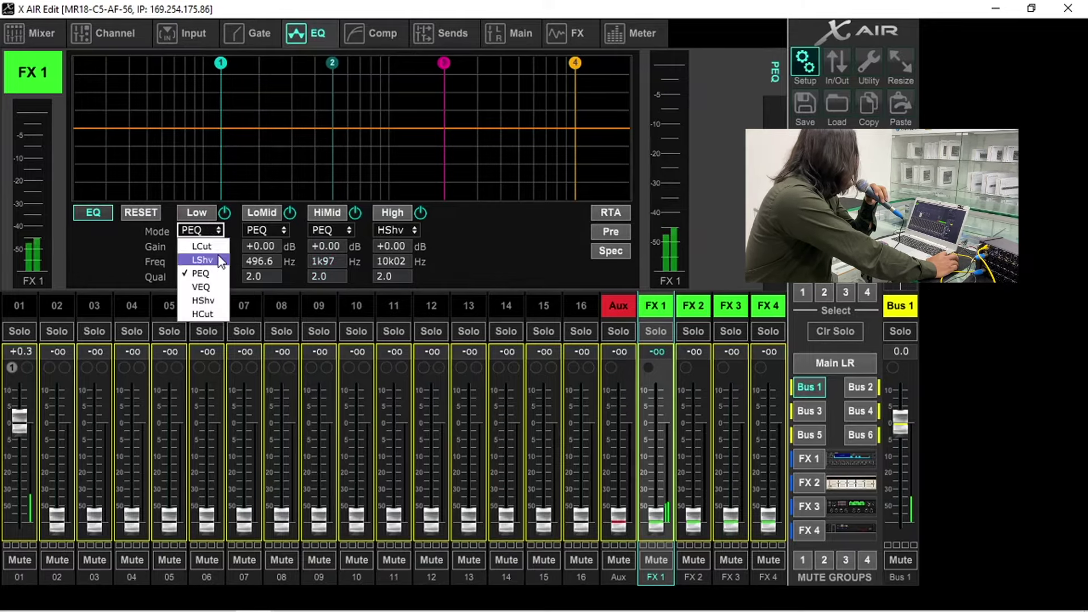
pyautogui.click(205, 245)
pyautogui.moveTo(235, 62); pyautogui.dragTo(377, 100)
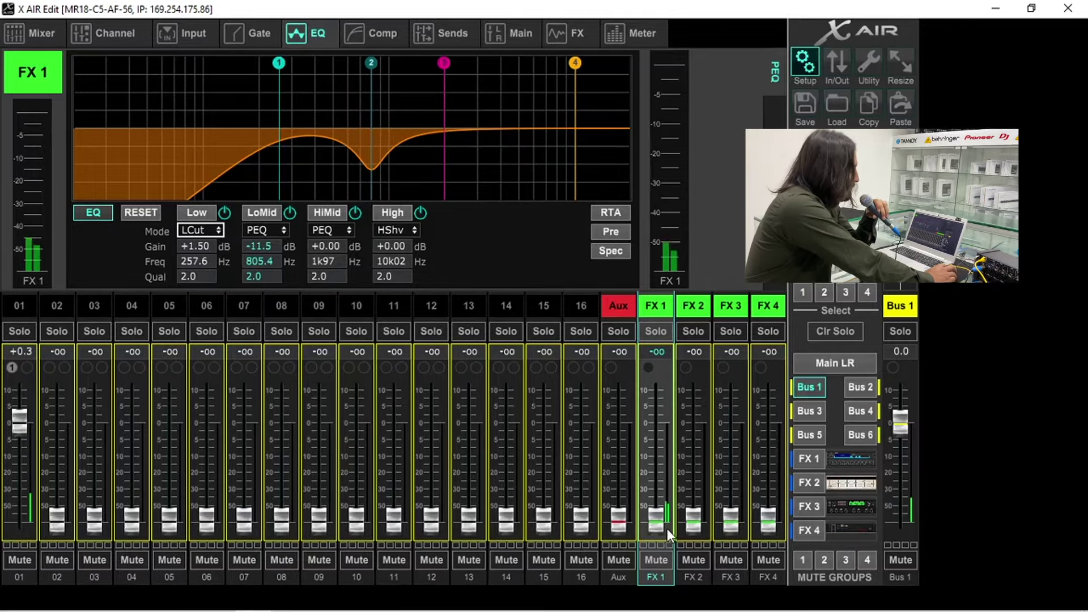
# - Raise the FX 1 return in the Bus 1 mix to -1.3 dB
pyautogui.moveTo(657, 517); pyautogui.dragTo(659, 432)
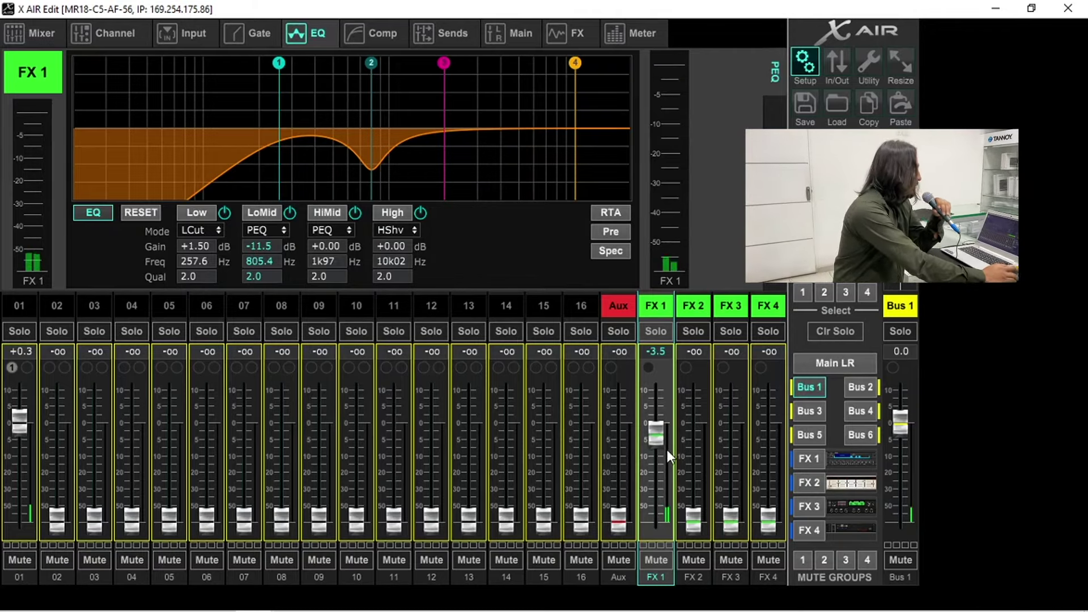
pyautogui.moveTo(660, 439); pyautogui.dragTo(656, 431)
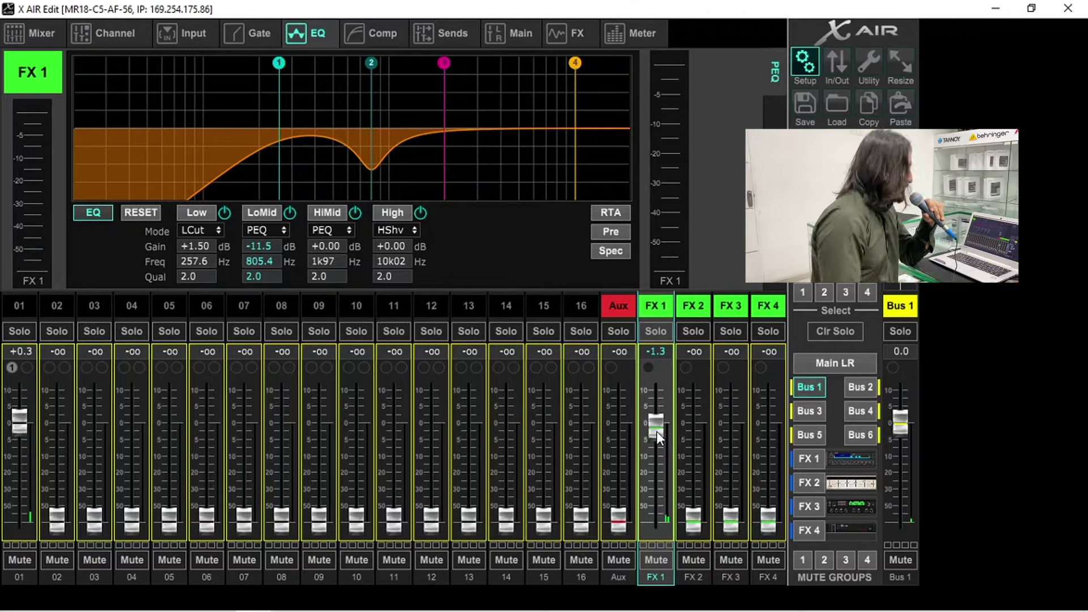